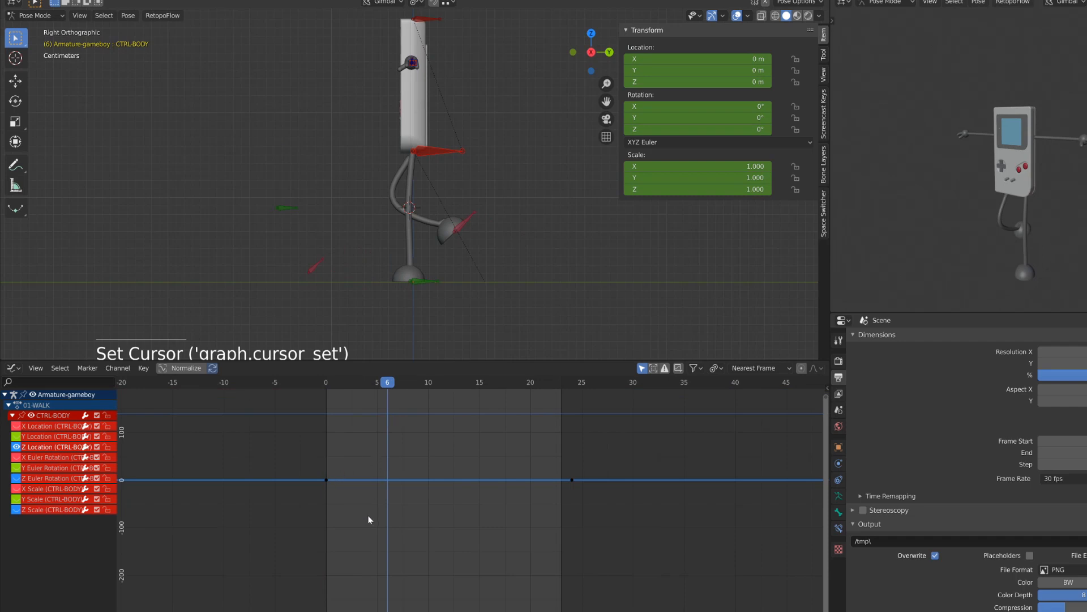
Insert a keyframe at frame 6 on only the selected Z Location channel of CTRL-BODY.
key("i")
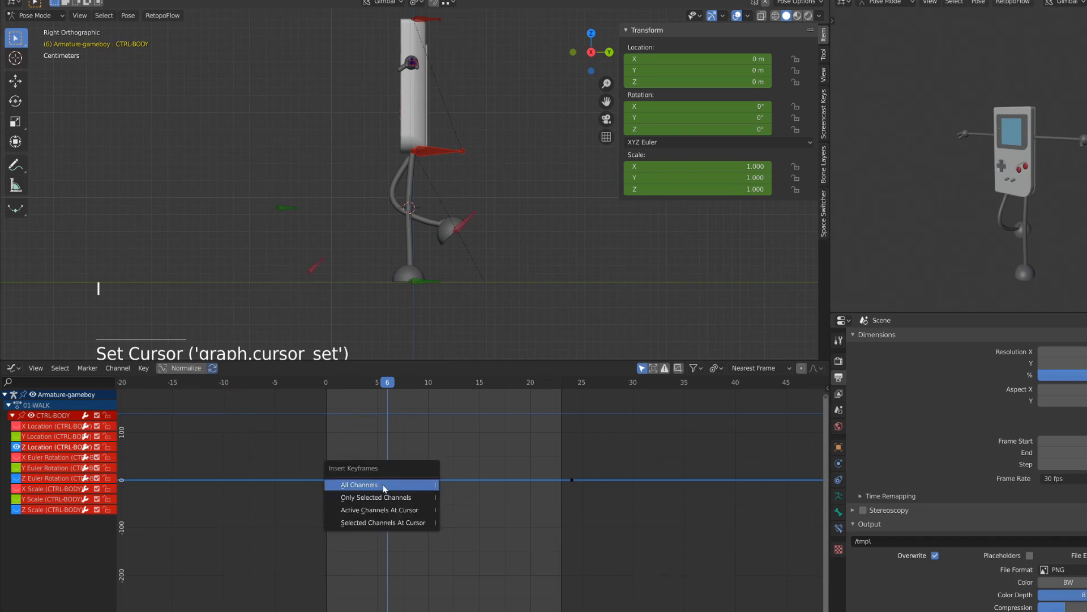
left_click(379, 497)
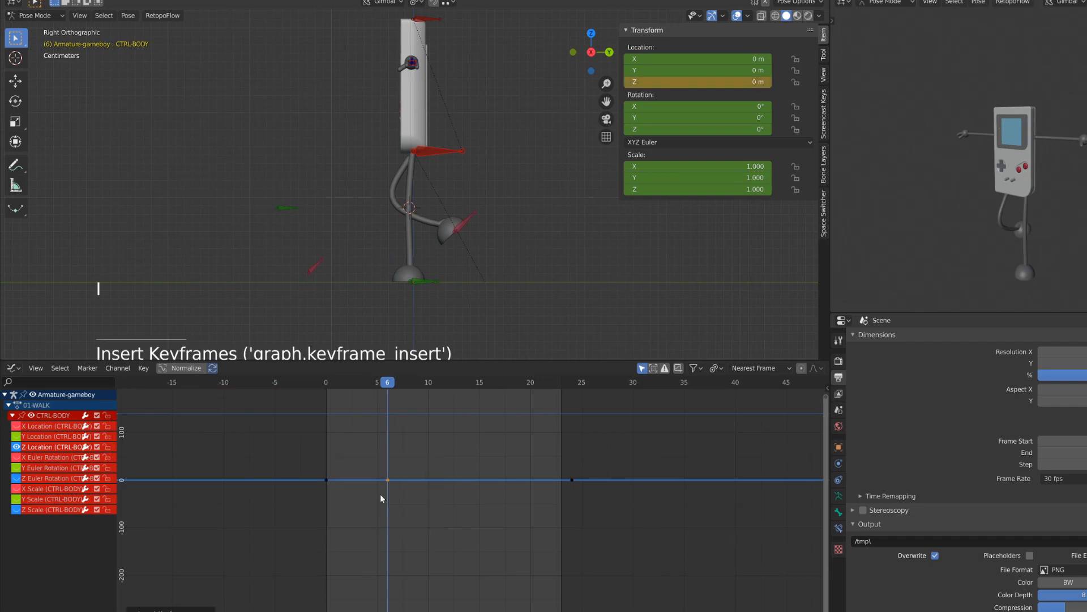
left_click(386, 480)
key("g")
key("Escape")
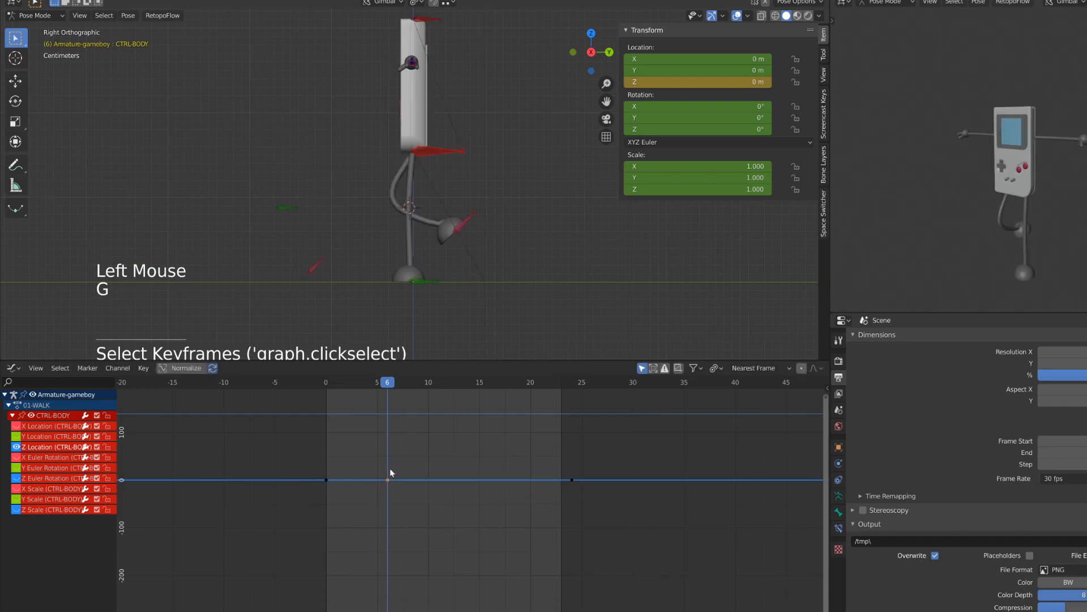
Show all CTRL-BODY channels and set the interpolation of all their keyframes to Bezier.
key("a")
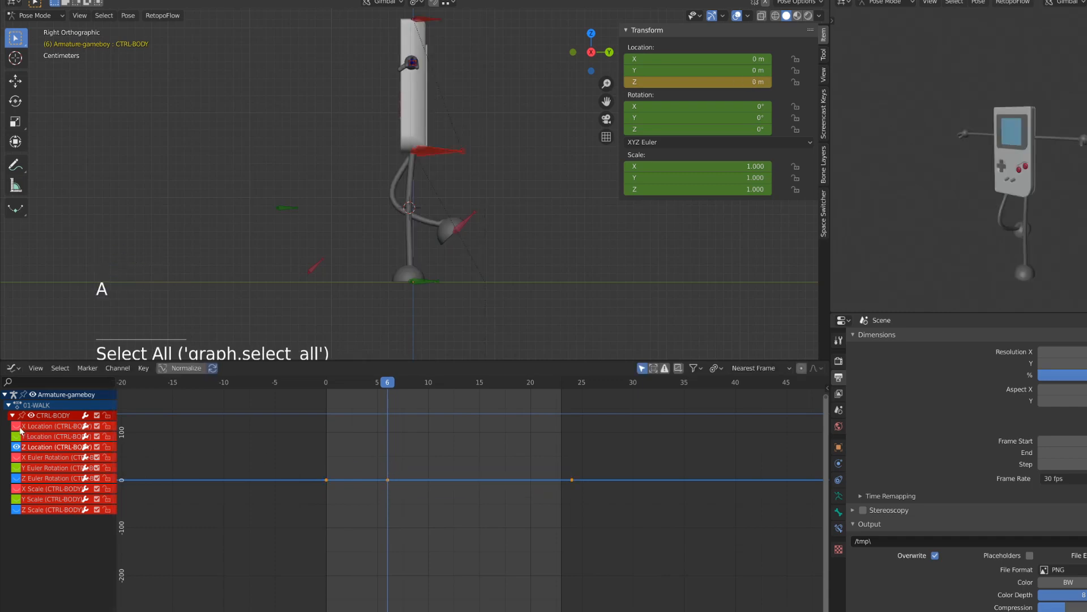
left_click_drag(21, 430, 12, 497)
key("a")
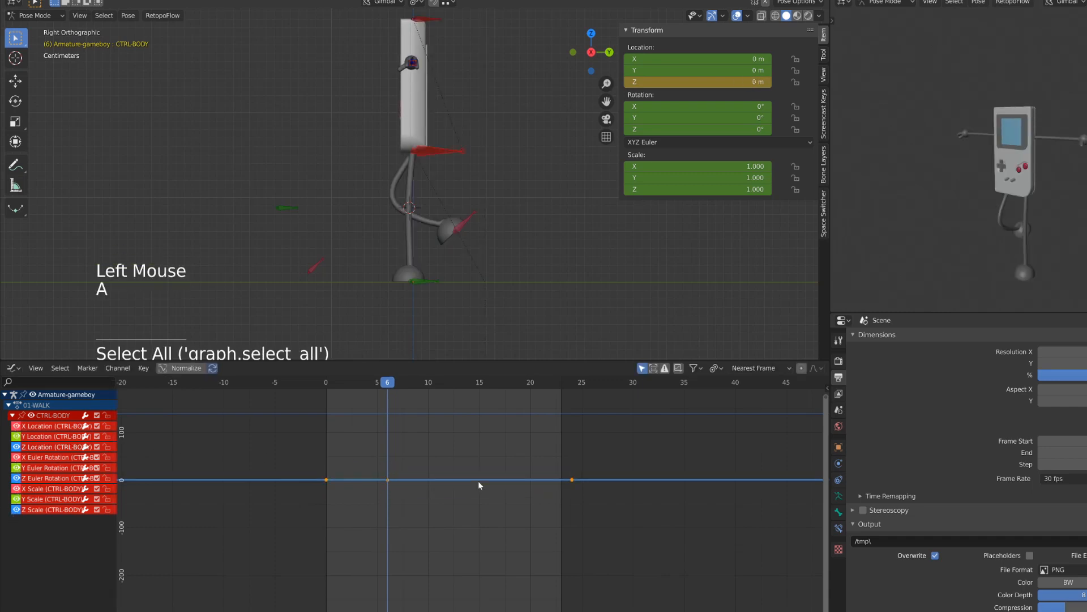
key("t")
left_click(464, 460)
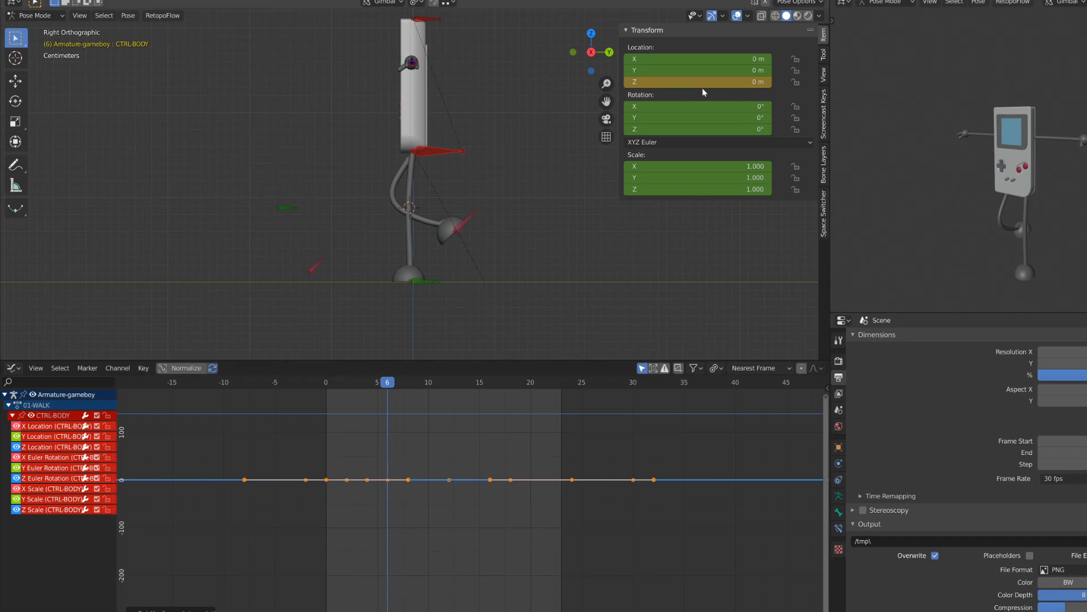
Leave only the Z Location curve shown and raise its frame 6 keyframe to about 0.0035 m.
middle_click_drag(434, 515, 458, 552, "ctrl")
middle_click_drag(422, 402, 407, 549, "shift")
middle_click_drag(406, 390, 389, 418, "shift")
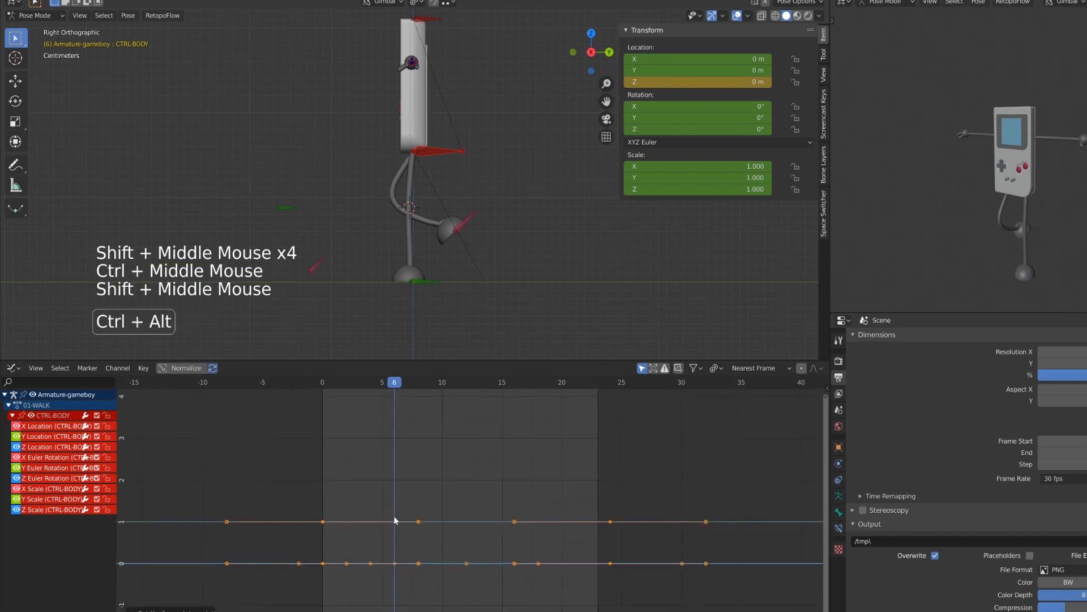
middle_click_drag(393, 521, 409, 405, "ctrl")
middle_click_drag(395, 506, 406, 468, "ctrl")
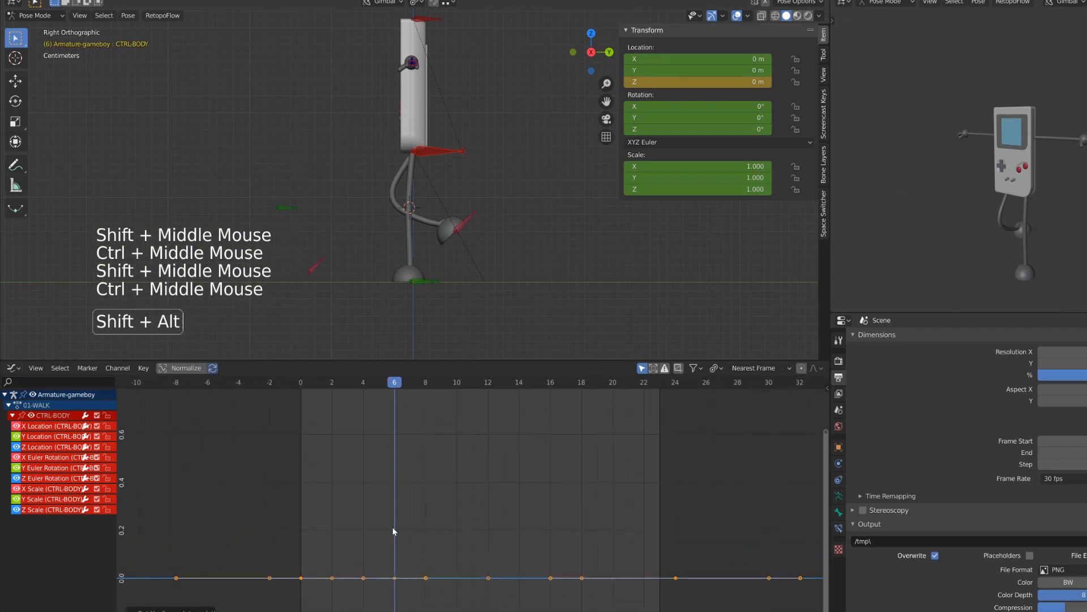
middle_click_drag(392, 527, 413, 468, "shift")
left_click(407, 529)
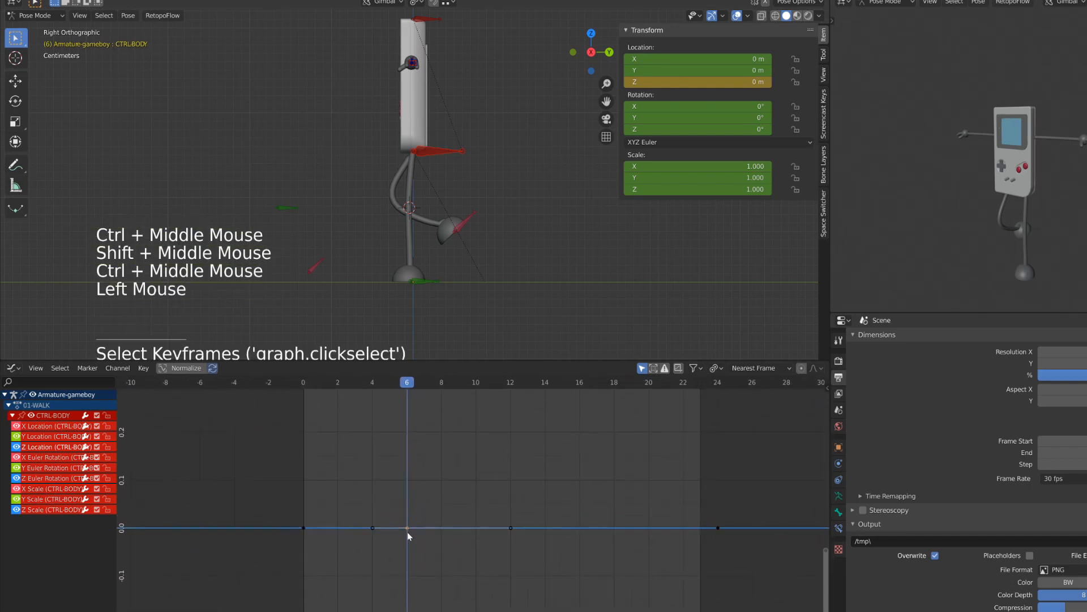
key("g")
key("shift")
right_click(406, 562)
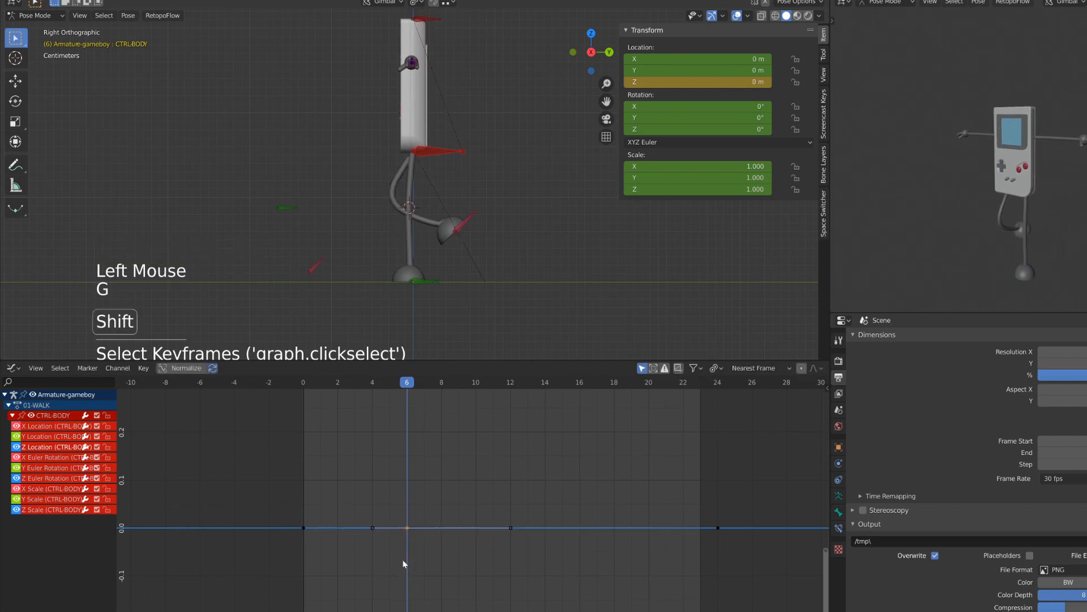
left_click_drag(16, 457, 14, 514)
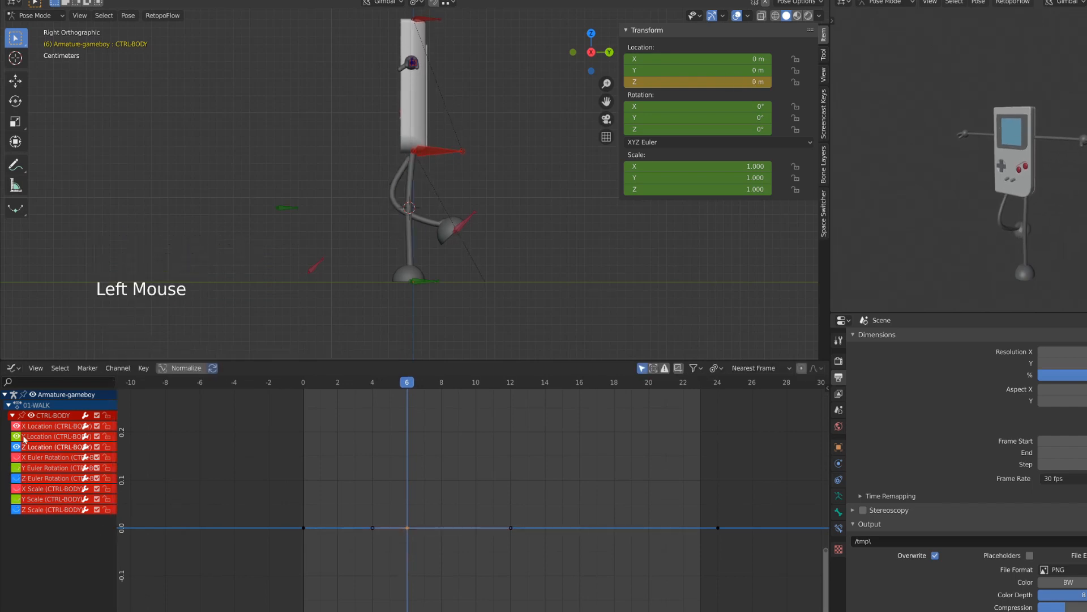
key("g")
key("shift")
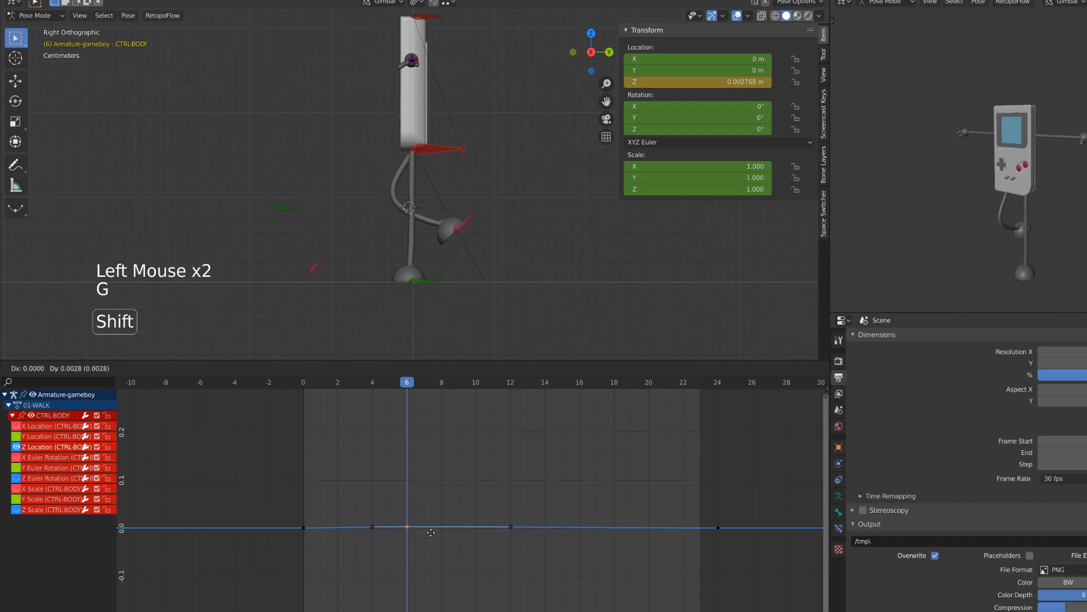
left_click(431, 531)
Duplicate the frame 6 Z Location keyframe to frame 2 and lower the copy to about -0.022 m.
left_click_drag(308, 386, 338, 420)
key("shift+d")
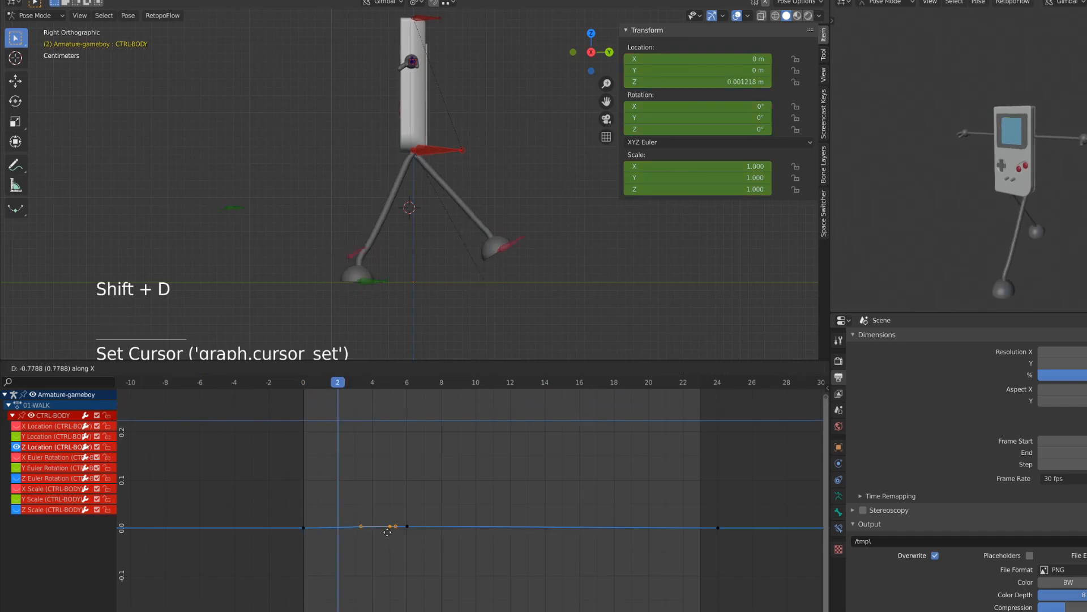
key("g")
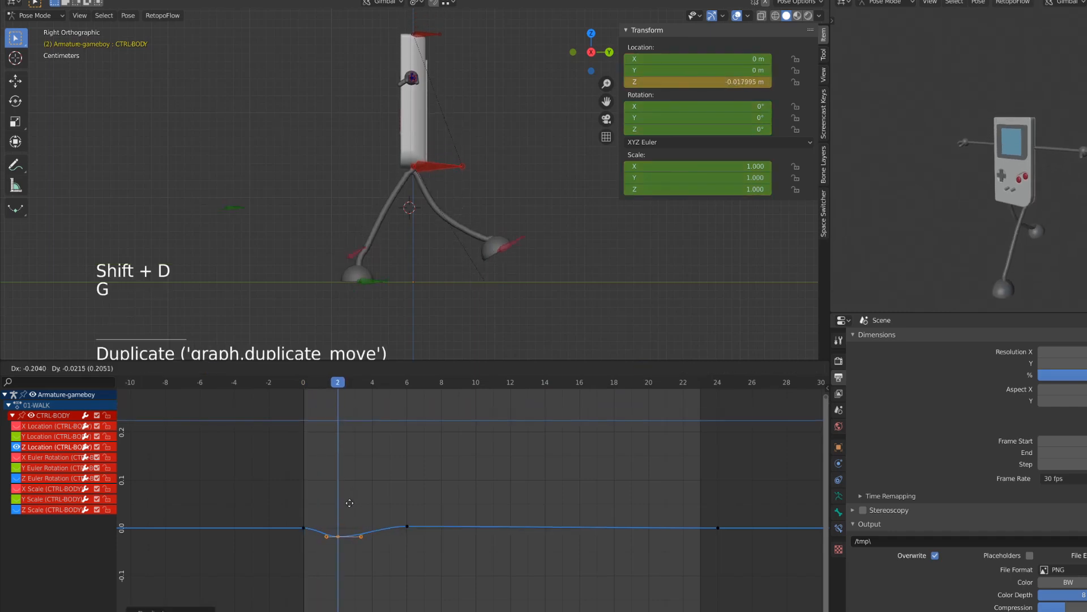
left_click(350, 505)
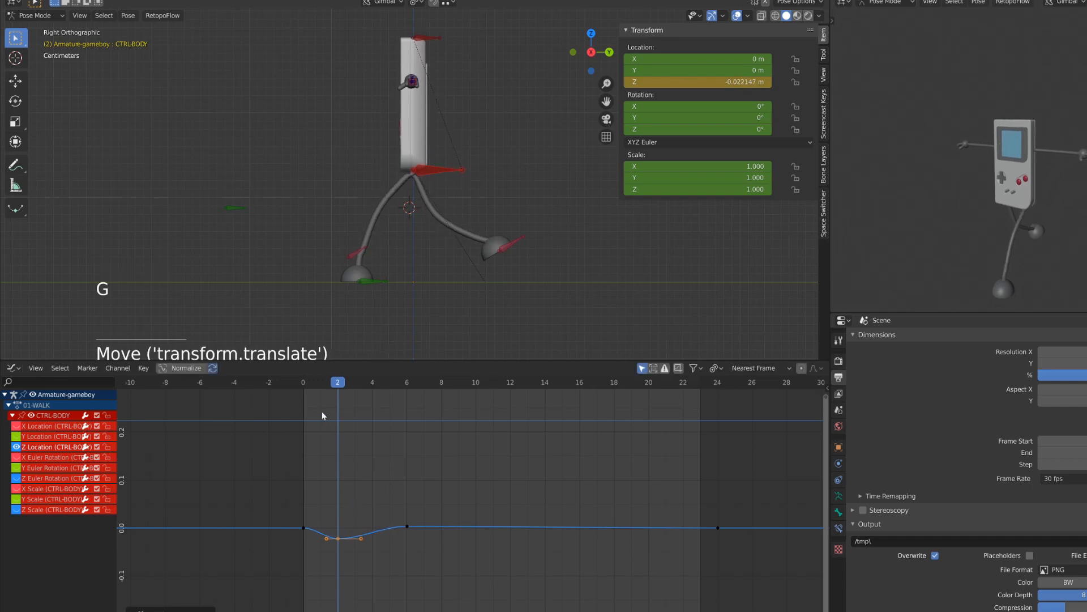
Duplicate the Z Location keyframe at frame 0 to frame 12.
left_click_drag(305, 385, 509, 478)
left_click(304, 528)
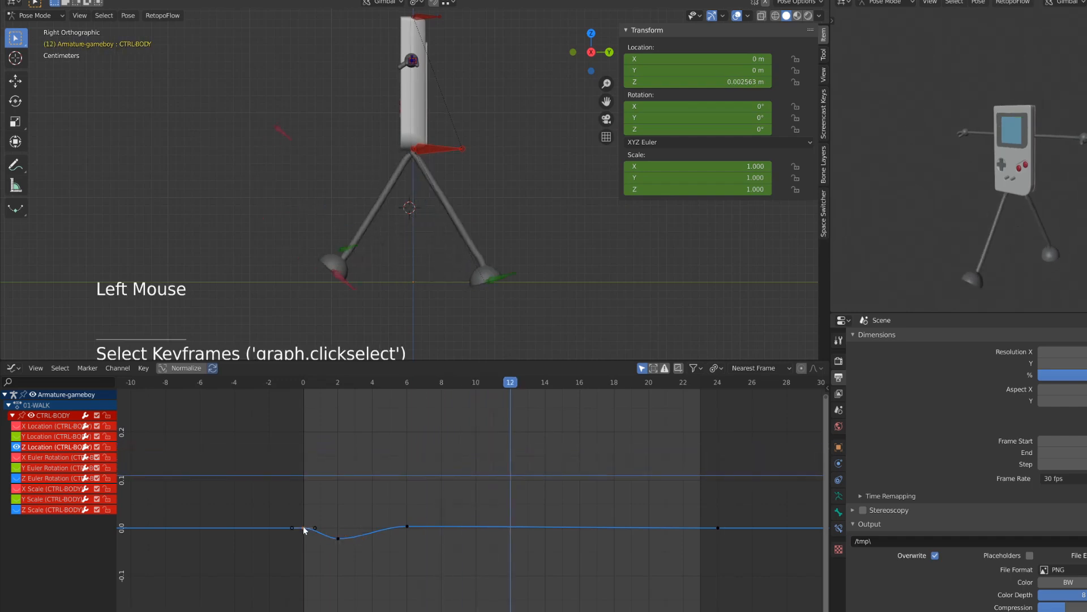
key("shift+d")
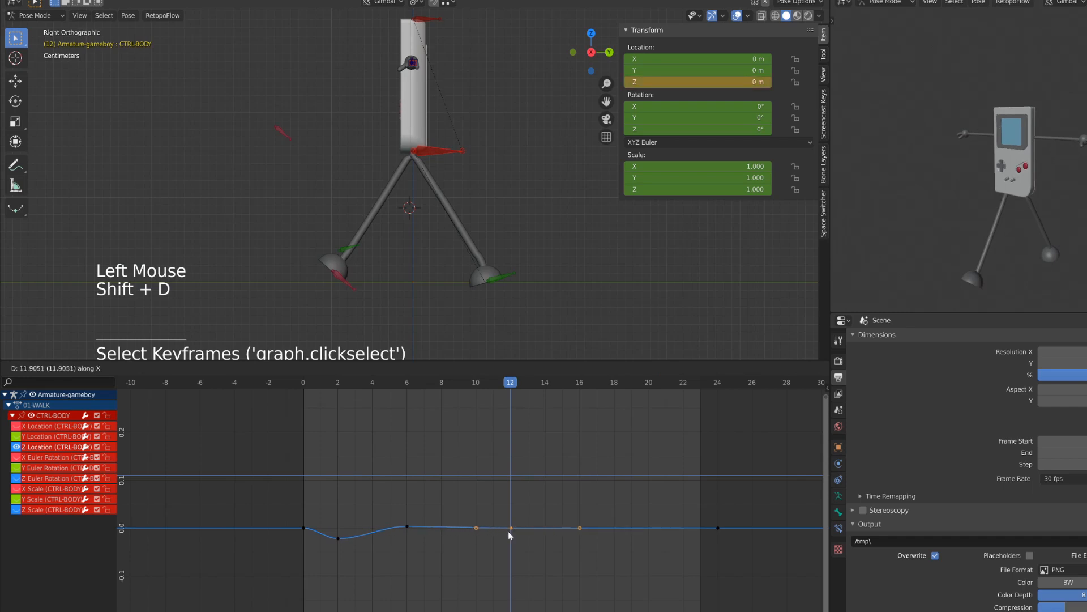
left_click(508, 532)
Duplicate the lowered Z Location keyframe at frame 2 to frame 14.
left_click_drag(324, 396, 507, 462)
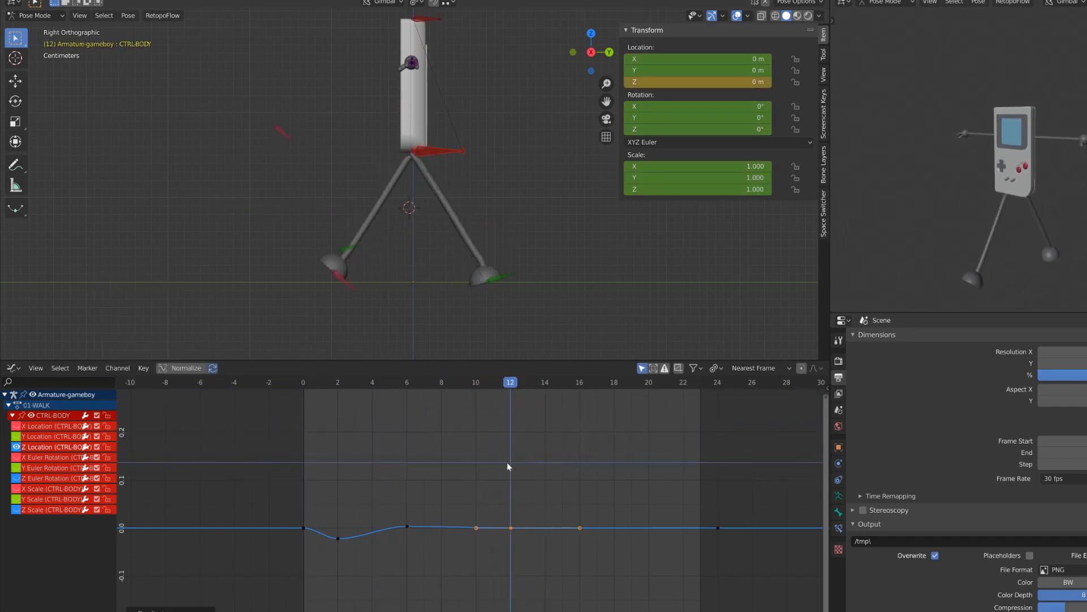
middle_click_drag(358, 536, 345, 525, "shift")
left_click(324, 529)
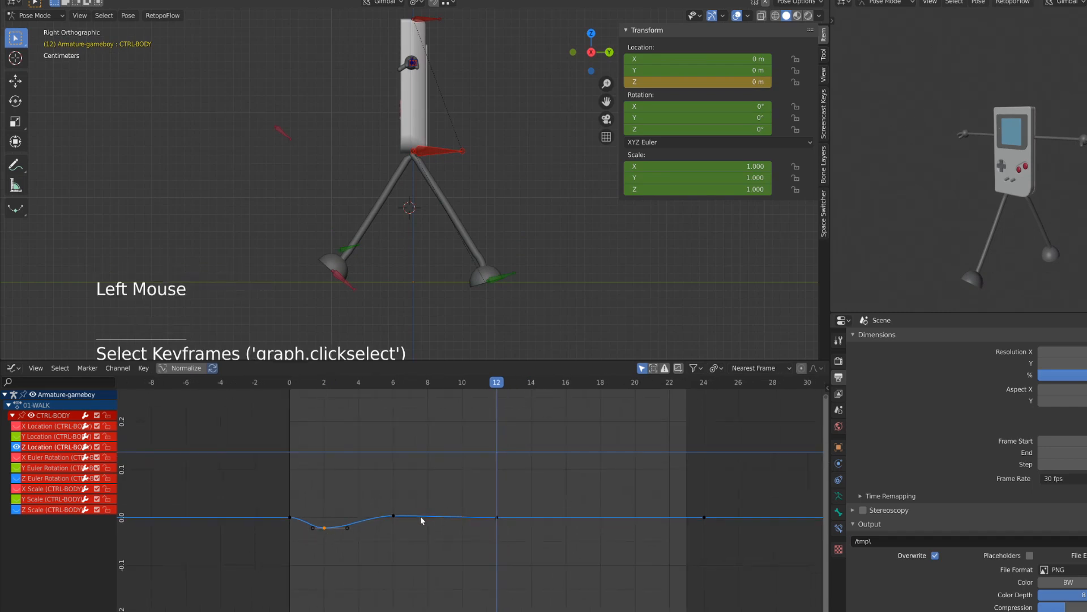
key("shift+d")
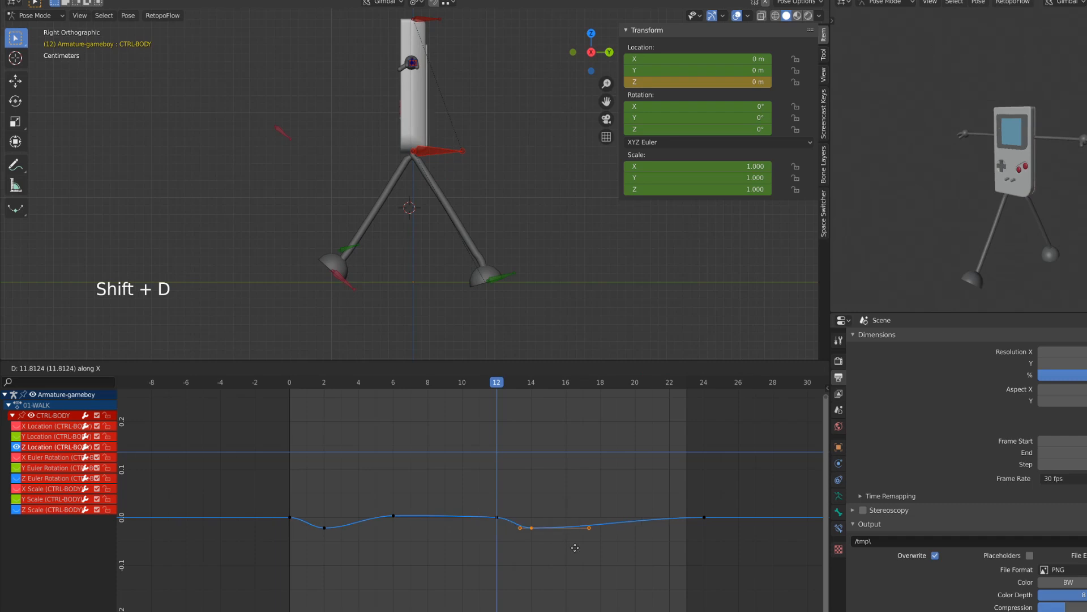
left_click(574, 548)
Play back the walk from frame 0 and duplicate the raised frame 6 Z Location keyframe to frame 18.
left_click_drag(305, 389, 289, 473)
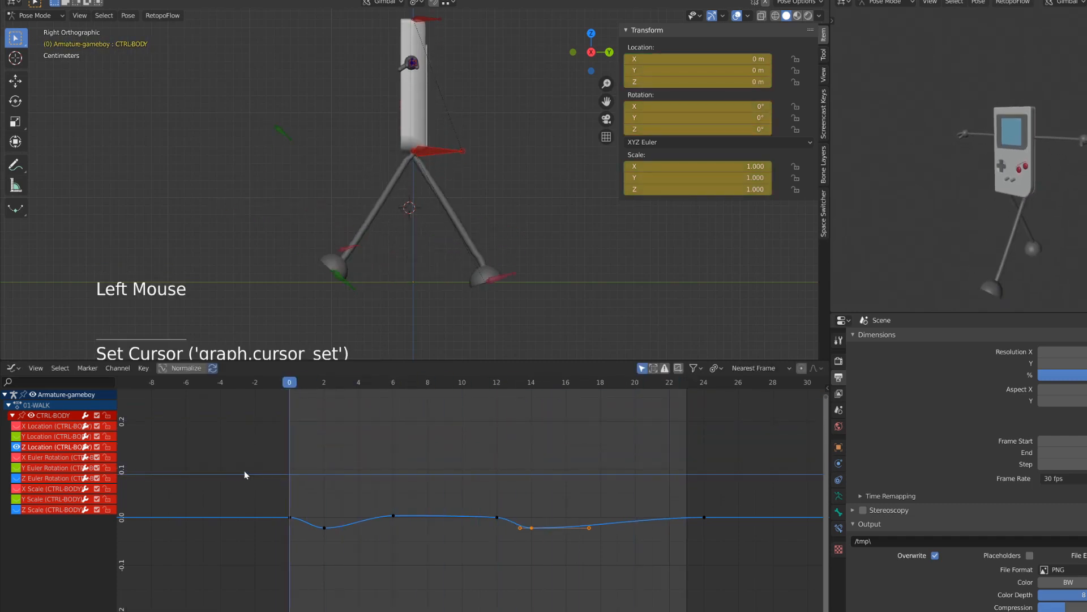
key("space")
key("space")
left_click(490, 373)
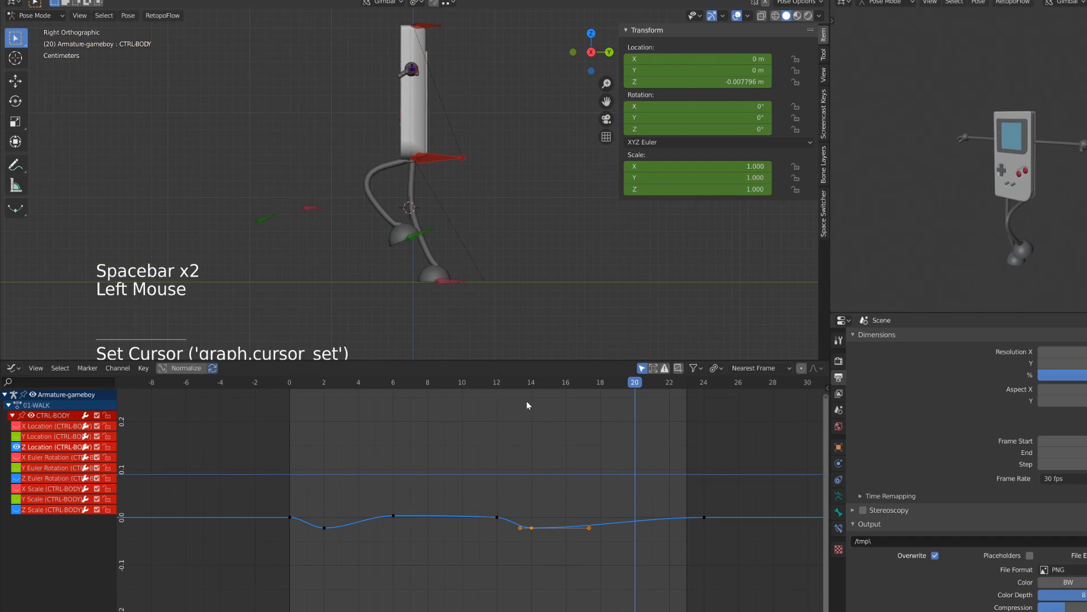
left_click_drag(499, 386, 591, 419)
left_click_drag(381, 481, 410, 535)
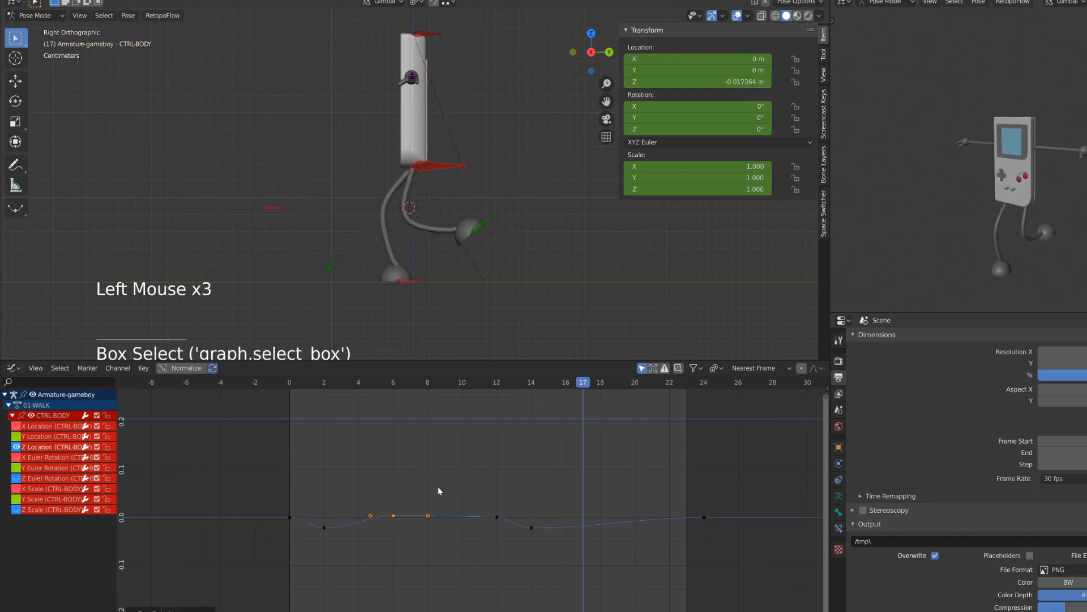
left_click(597, 389)
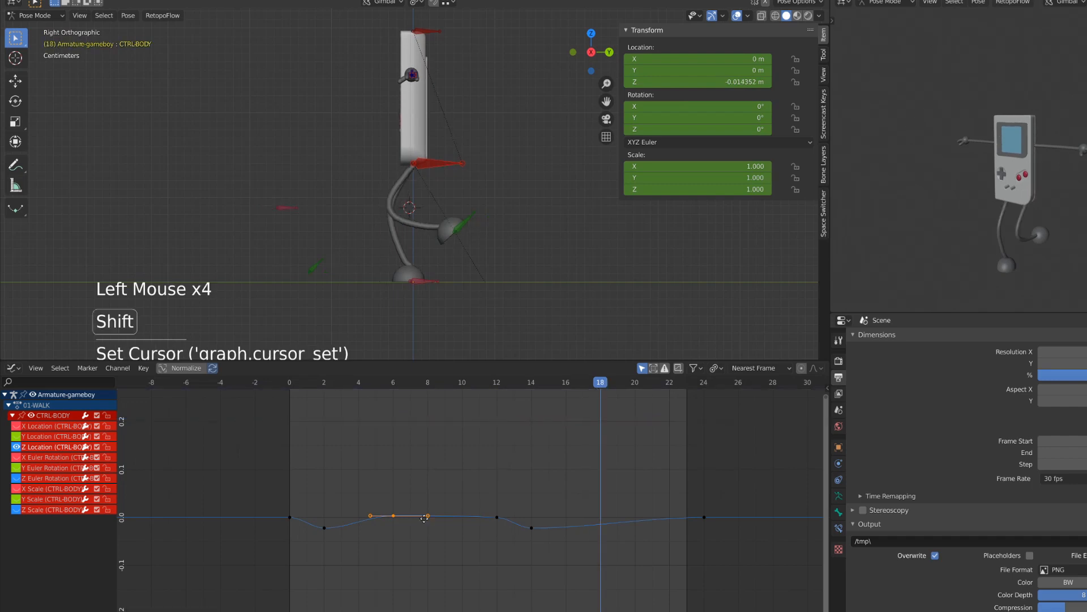
key("shift+d")
left_click(630, 531)
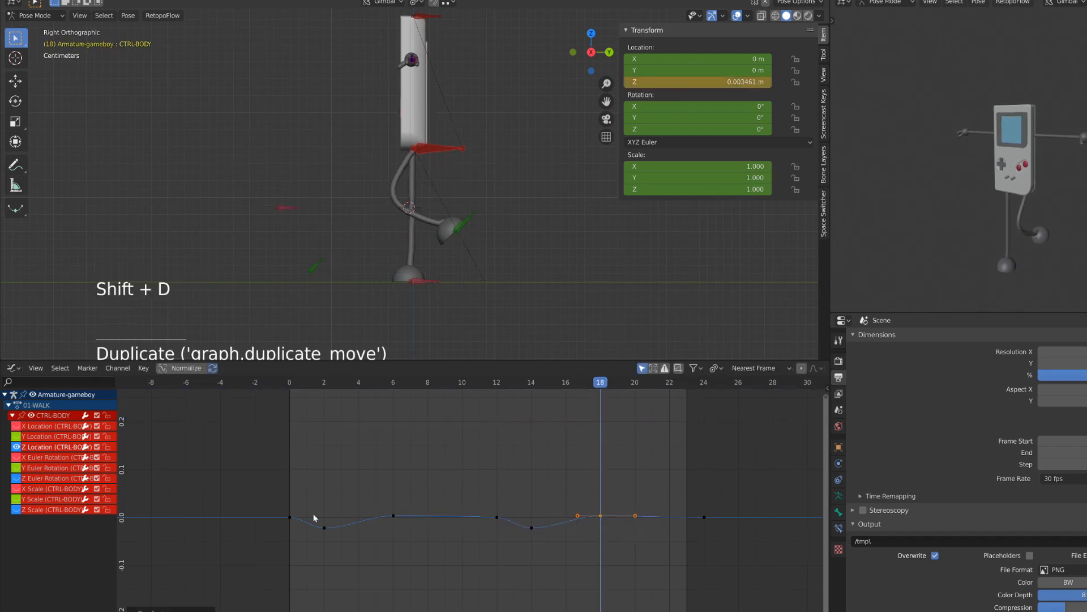
Duplicate the Z Location keyframe at frame 0 onto frame 24.
left_click_drag(273, 503, 306, 531)
key("shift+d")
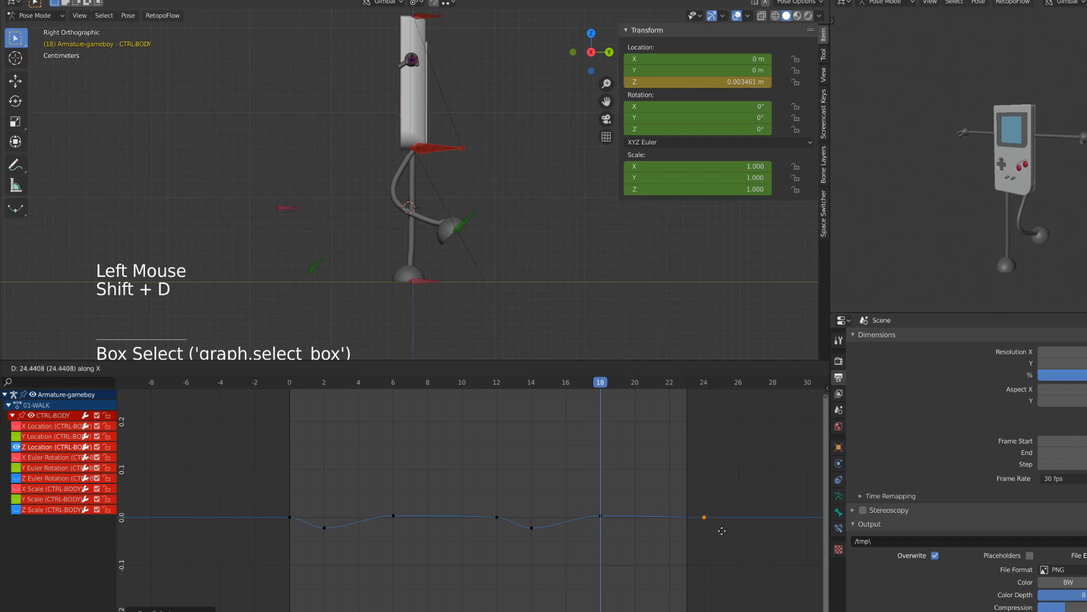
left_click(722, 531)
Examine the complete Z Location curve, checking how its keyframes at frames 0, 12 and 24 match.
mouse_move(127, 455)
left_mouse_down()
mouse_move(535, 532)
mouse_move(713, 544)
left_mouse_up()
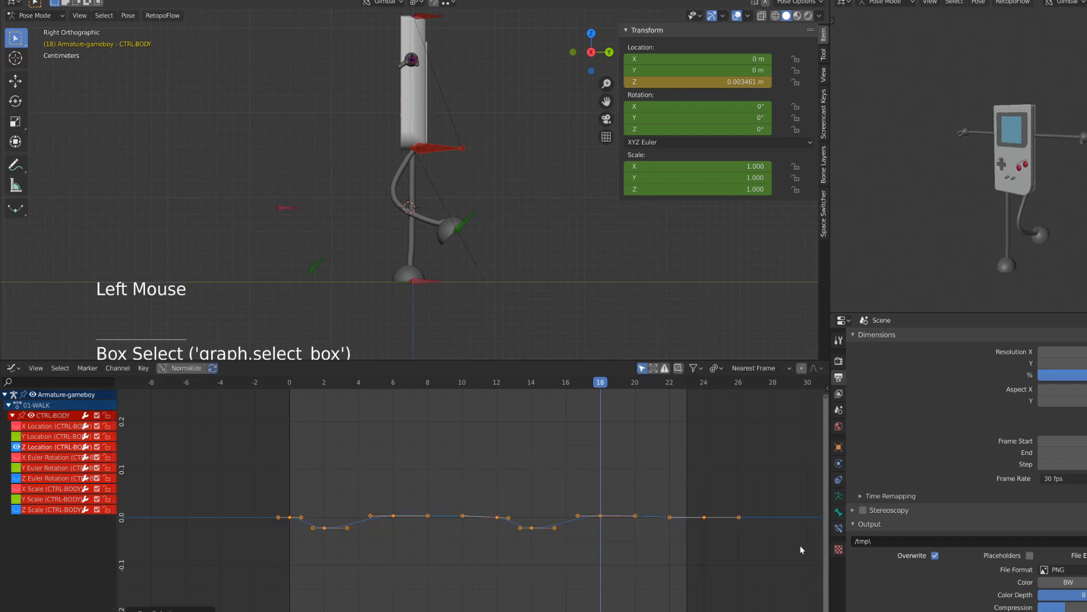
key("KP_Decimal")
key("a")
key("a")
key("a")
scroll(263, 443, "down", 2)
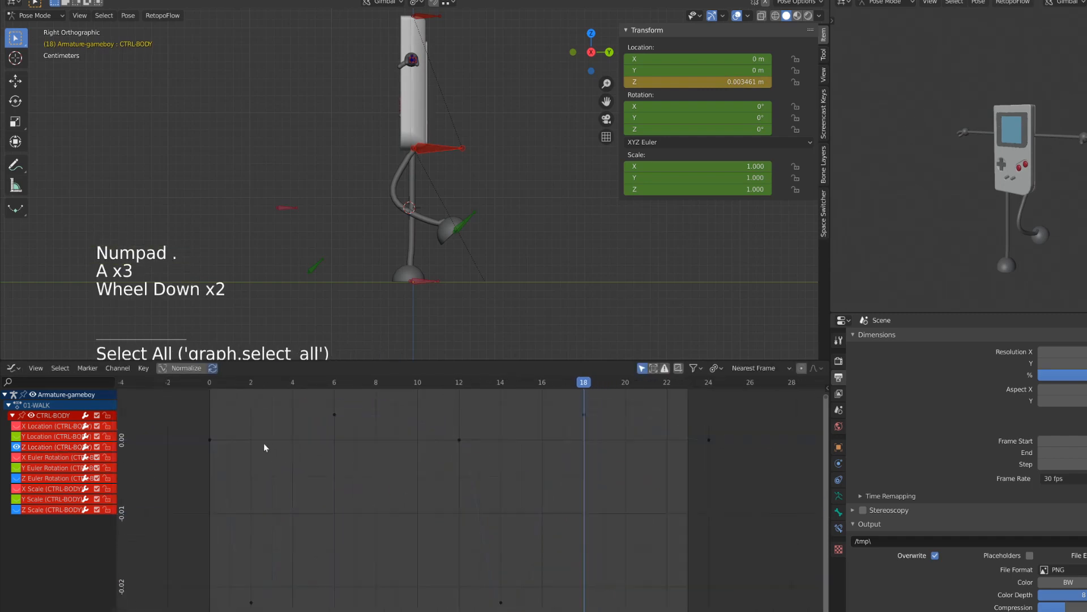
left_click(209, 440)
left_click(459, 441)
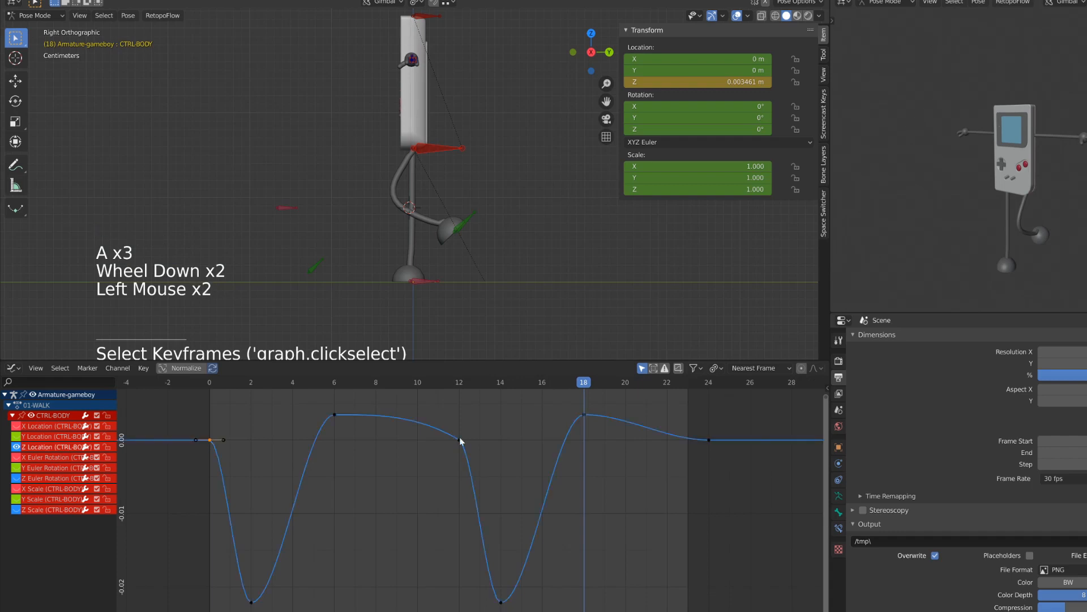
left_click(709, 440, "shift")
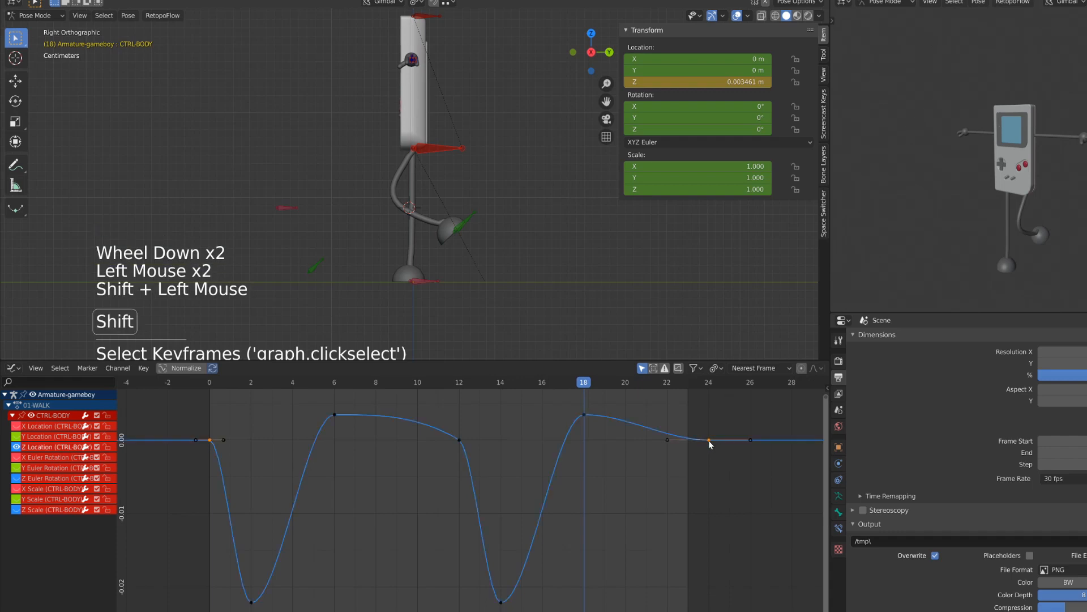
Rotate the frame 0 Z Location keyframe's handles to slope downward and lower the keyframe to about -0.001 m.
left_click(210, 440)
key("r")
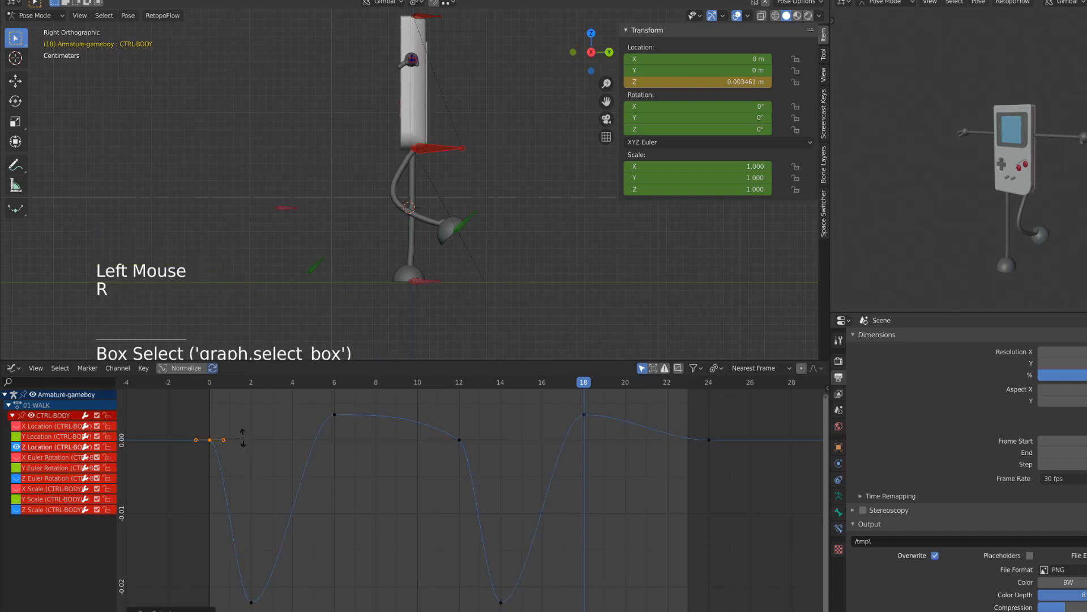
left_click(237, 468)
key("g")
Duplicate the frame 0 Z Location keyframe to frames 24 and 12, and play back the cycle from frame 0.
key("shift+d")
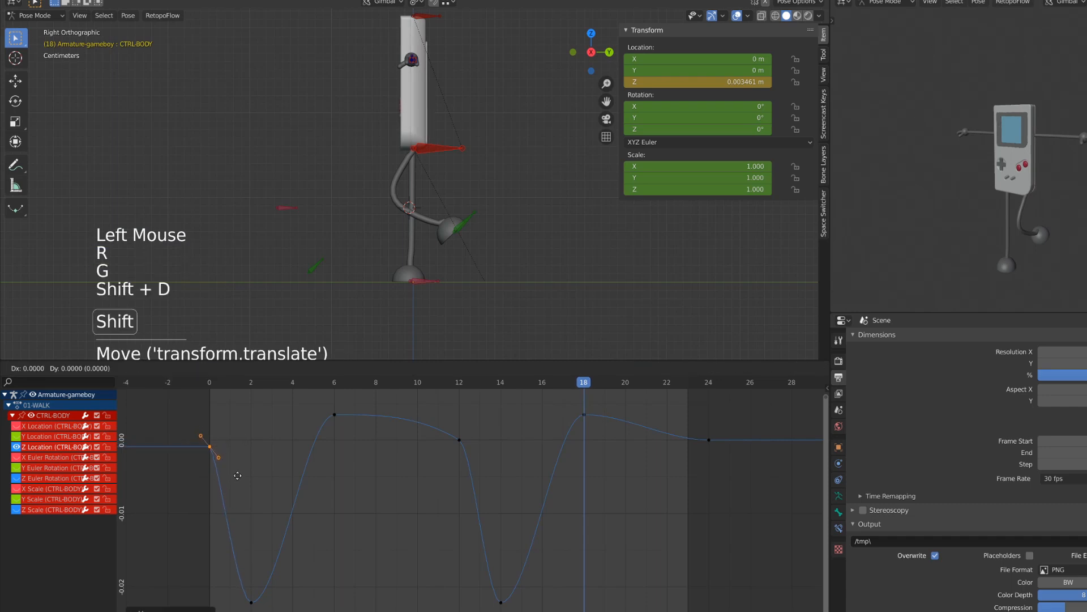
left_click(732, 486)
key("shift+d")
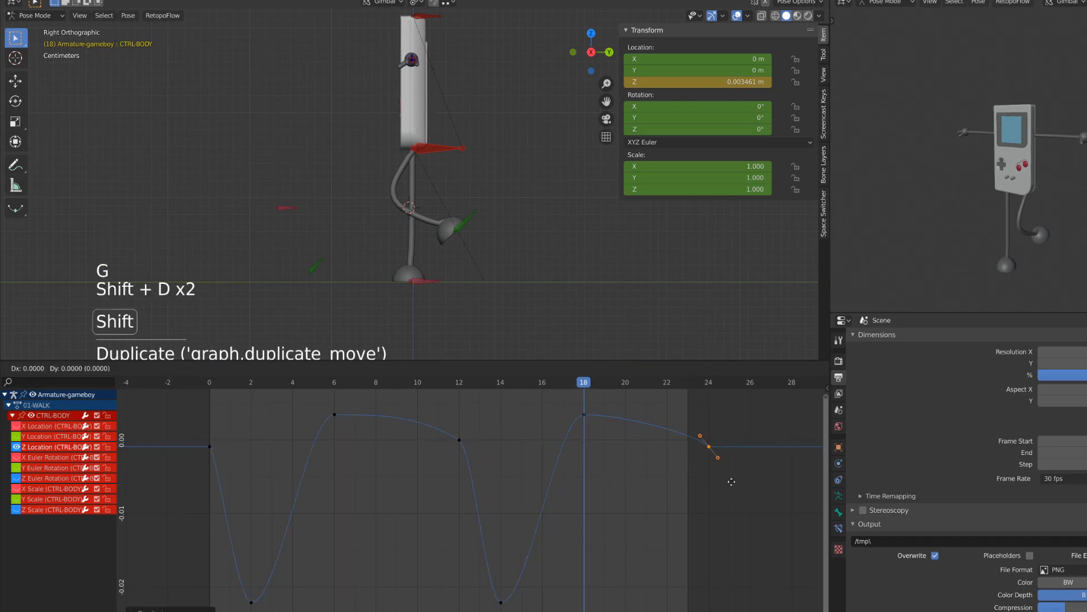
left_click(439, 454)
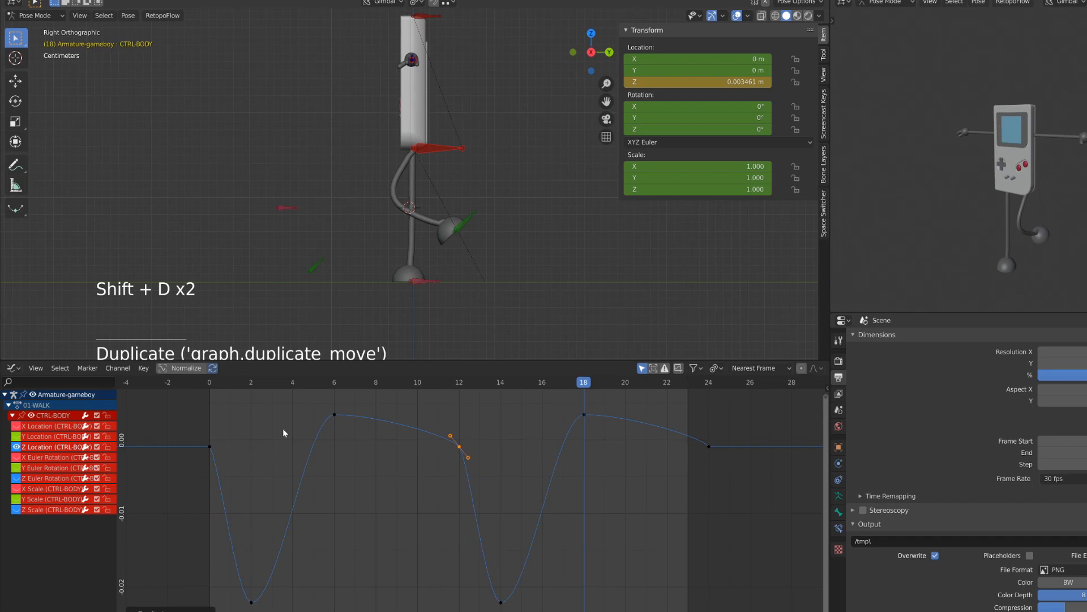
left_click(208, 383)
key("space")
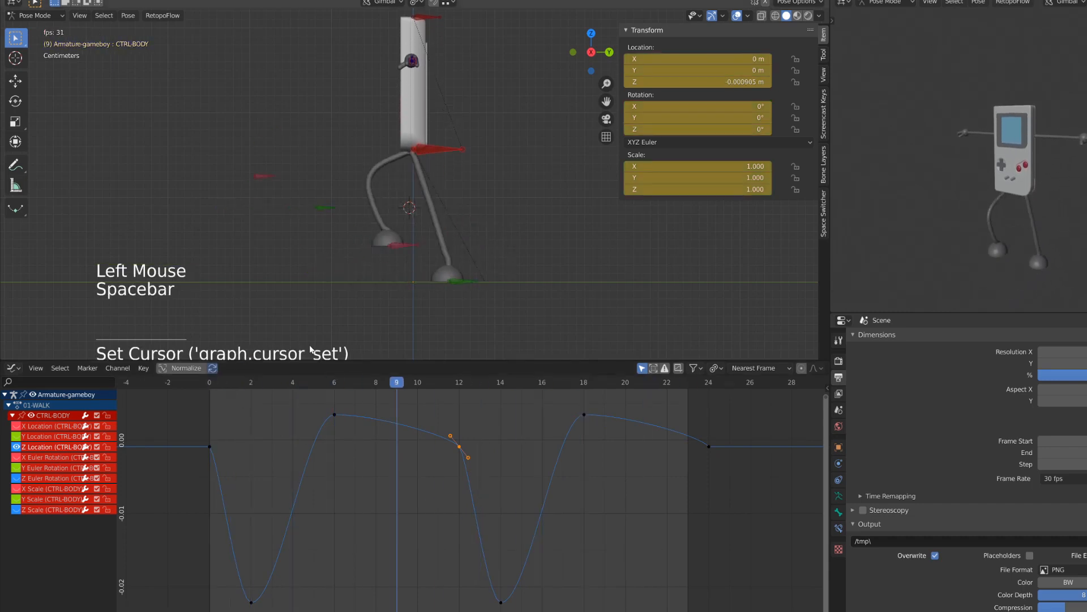
Watch the walk cycle play back from the side and at an angle, and scrub from frame 0 to frame 6.
scroll(375, 203, "down", 2)
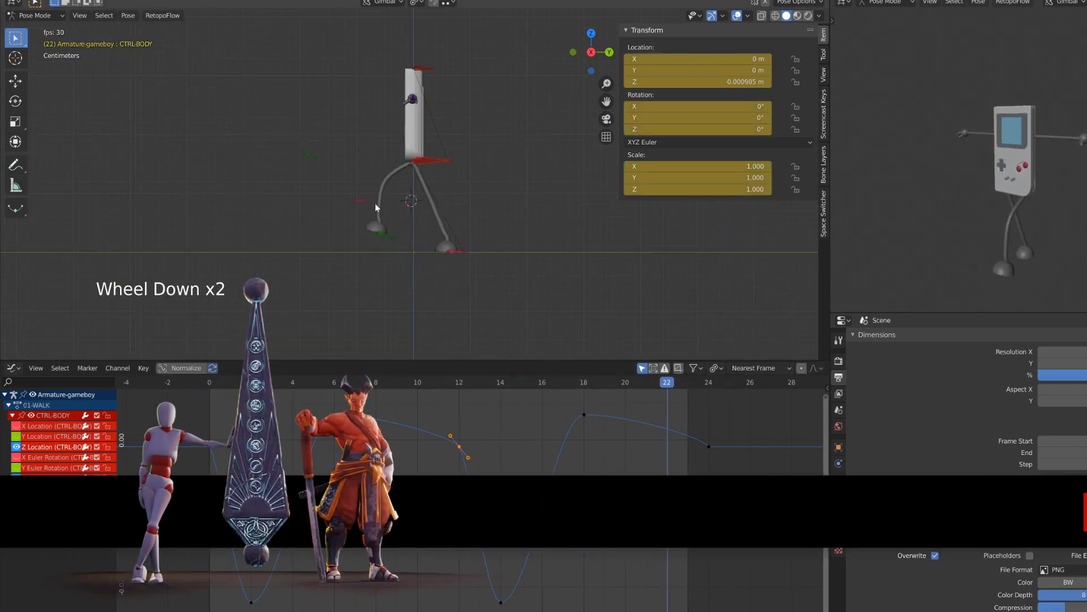
middle_click_drag(375, 202, 416, 200)
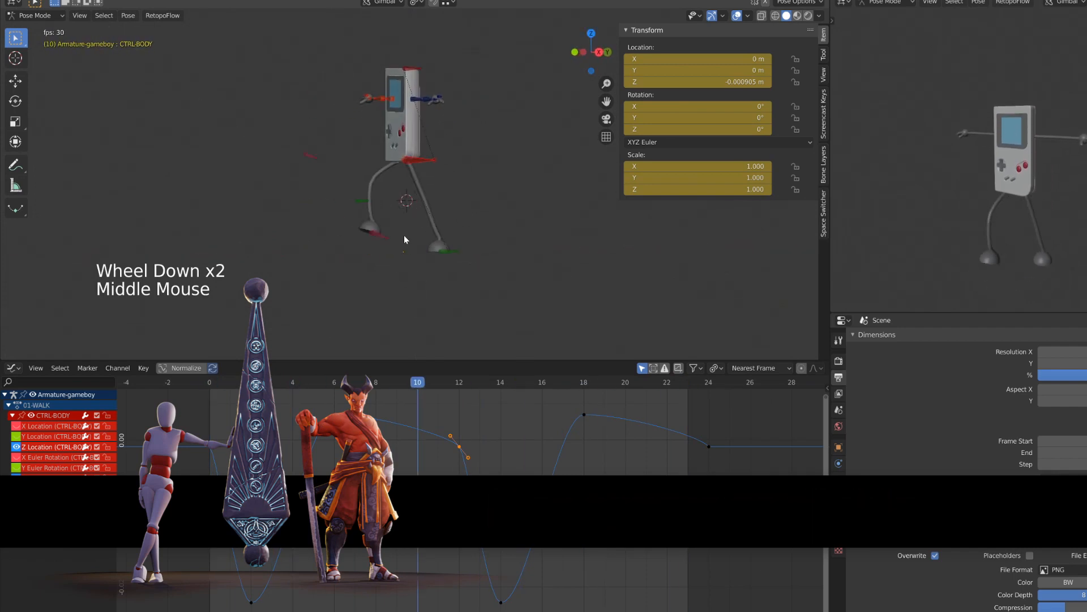
key("KP_3")
key("space")
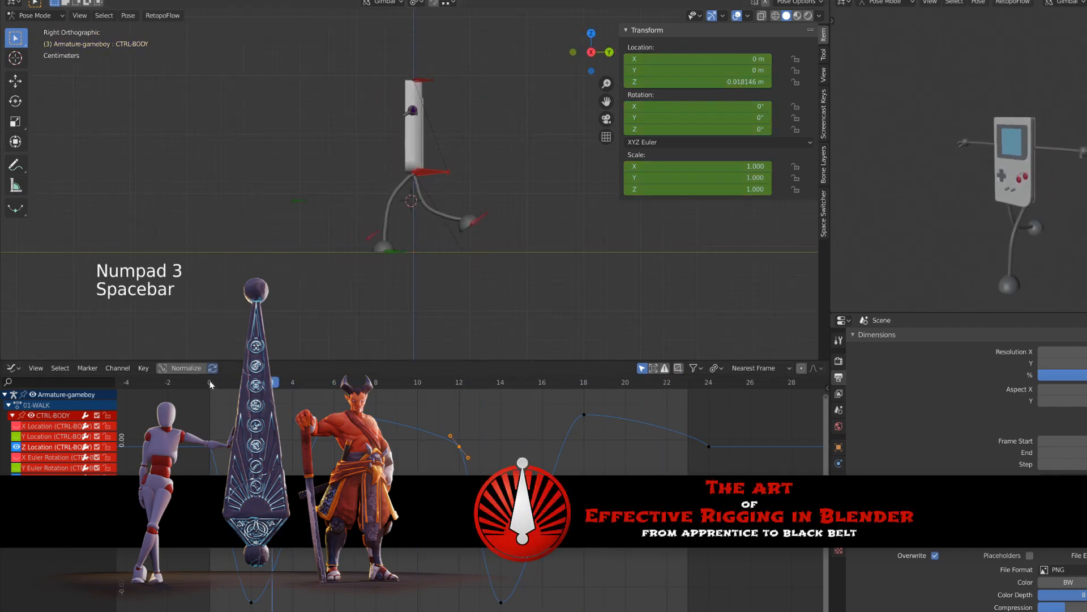
left_click_drag(210, 385, 334, 382)
Try to shift the Z Location peak keyframes at frames 6 and 18 to frames 8 and 20, lowering them slightly and scaling their handles.
left_click(387, 439)
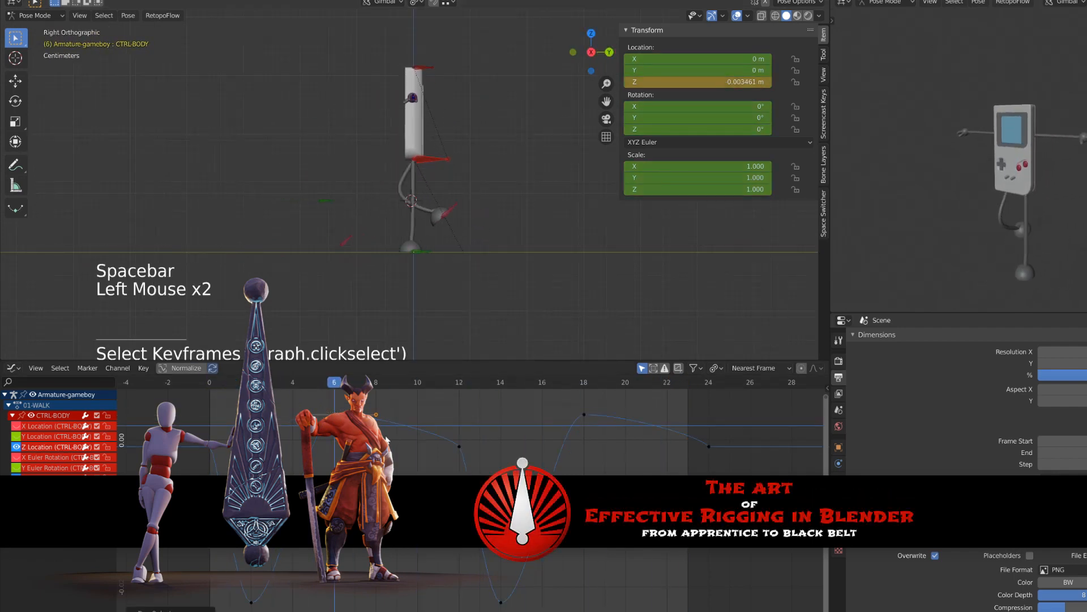
left_click_drag(387, 439, 317, 400)
key("g")
key("y")
right_click(391, 405)
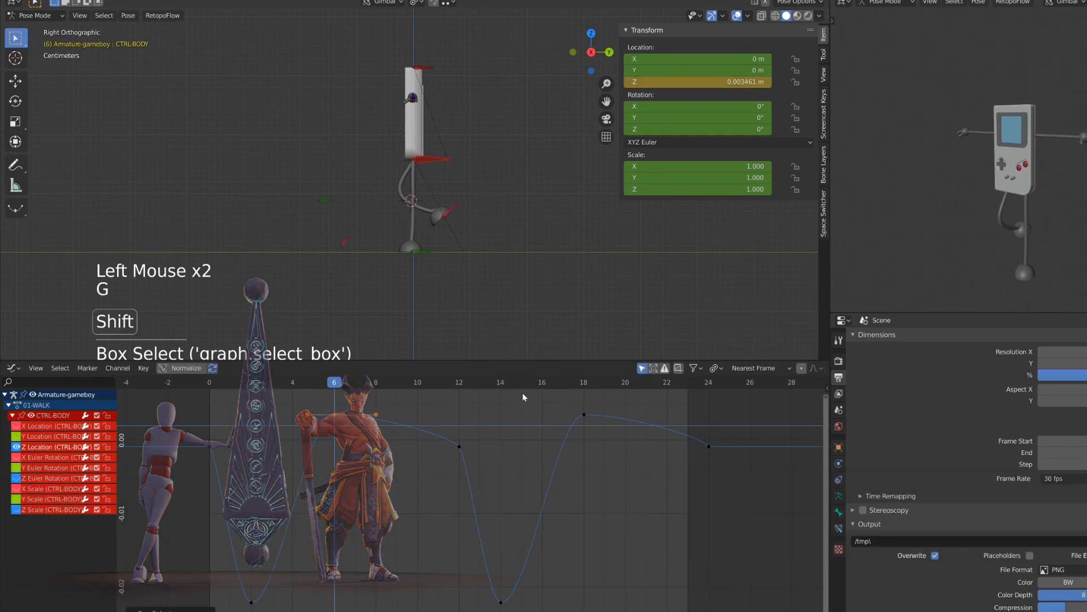
left_click(584, 414, "shift")
key("g")
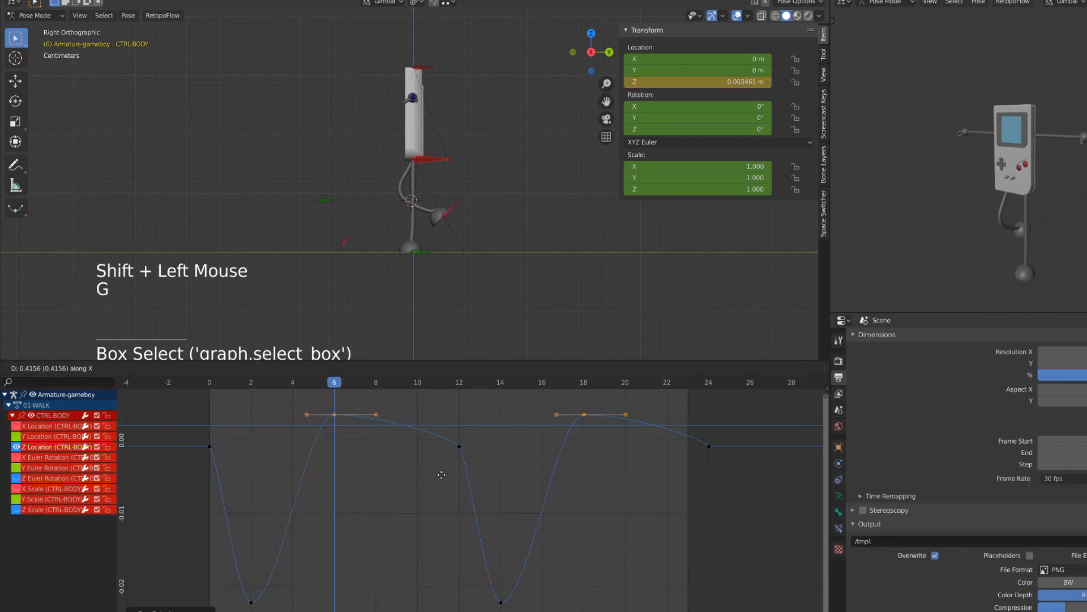
key("g")
key("s")
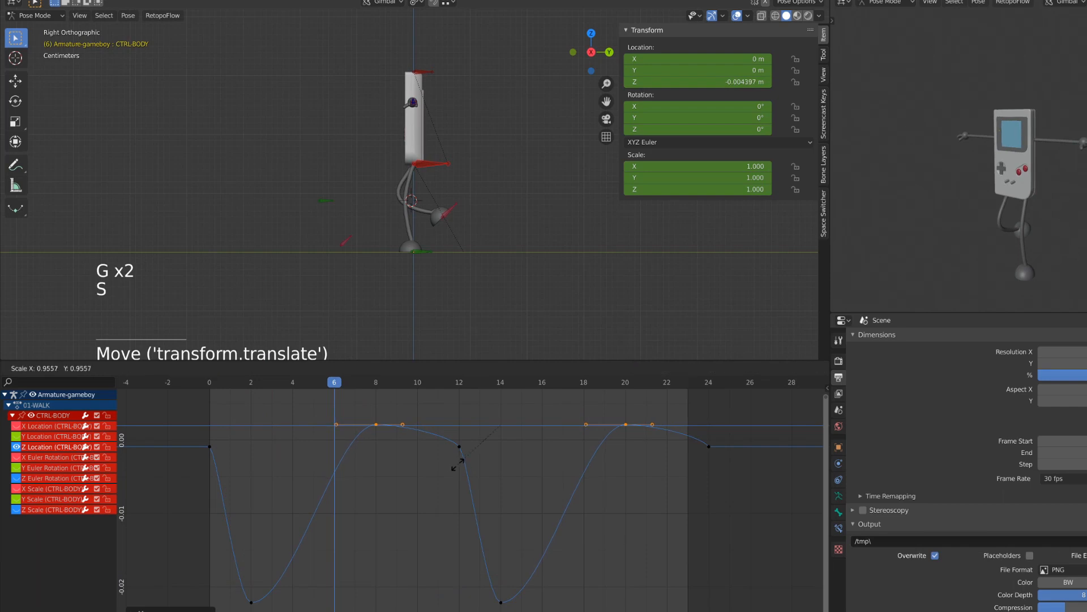
Try moving the frame 12 Z Location keyframe to frame 11 and play back the cycle.
left_click(451, 434)
left_click_drag(451, 434, 470, 453)
key("g")
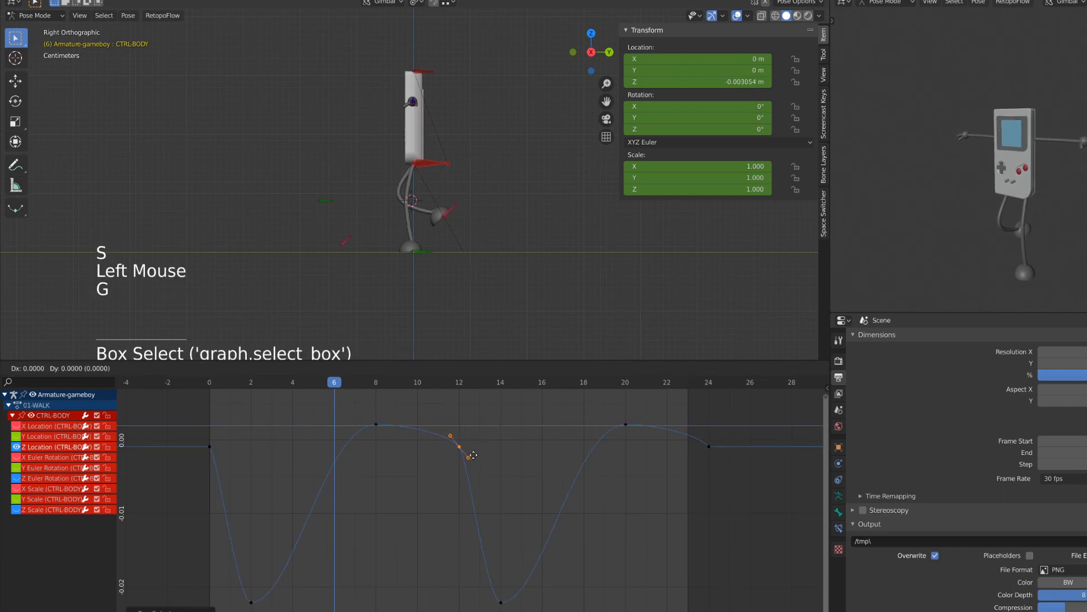
key("space")
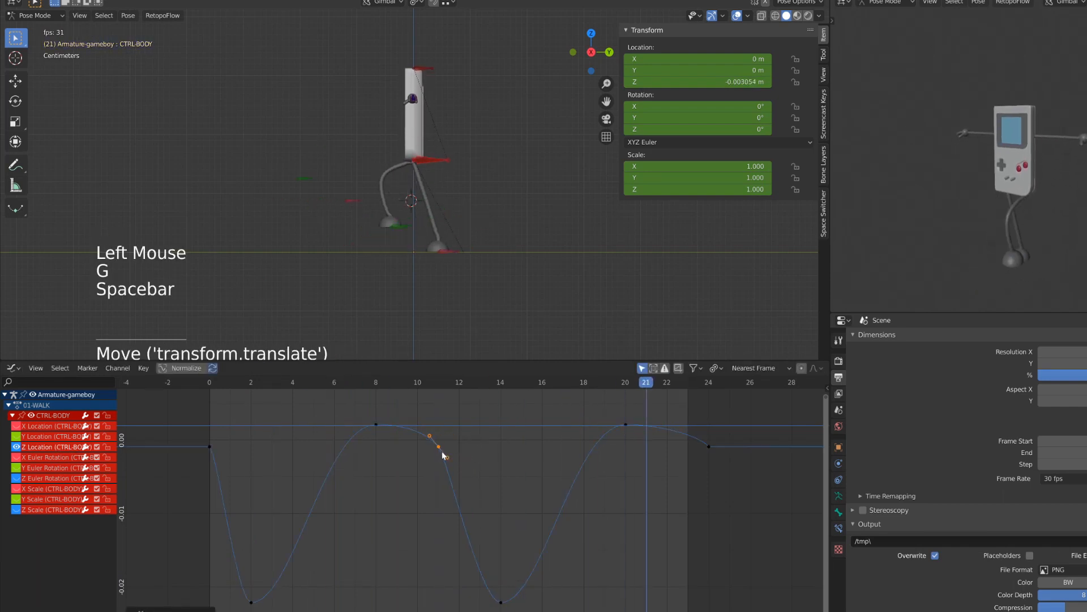
key("space")
Undo the retiming, lowering and handle scaling of the Z Location keyframes.
key("ctrl+z")
key("ctrl+z")
key("ctrl+z")
key("ctrl+z")
key("ctrl+z")
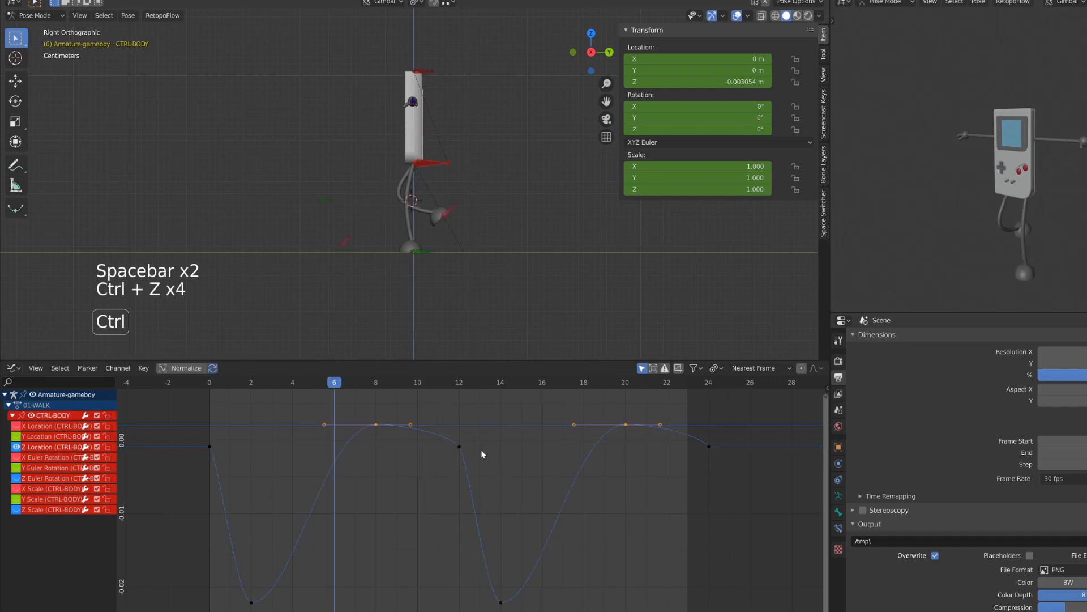
key("ctrl+z")
key("ctrl+z")
Shift the Z Location peak keyframes at frames 6 and 18 to frames 7 and 19, and play back the cycle.
key("space")
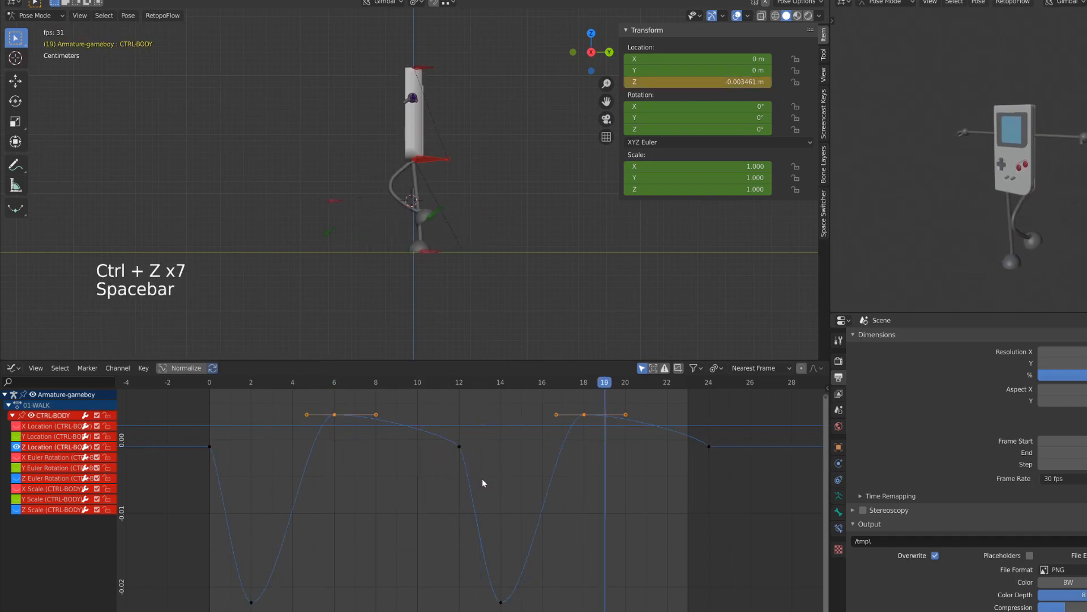
key("space")
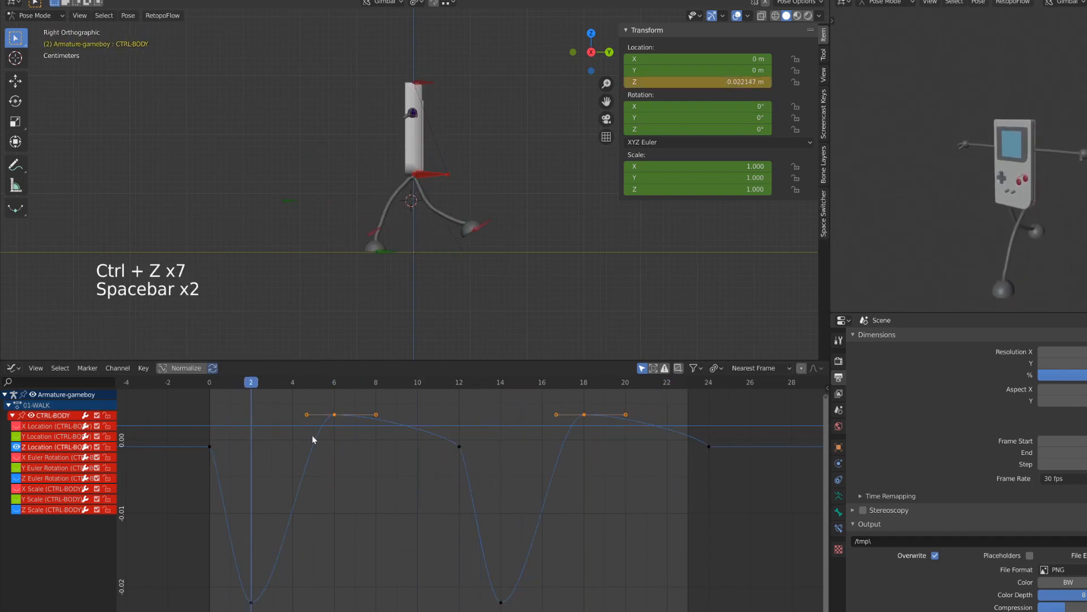
key("g")
left_click(350, 422)
key("space")
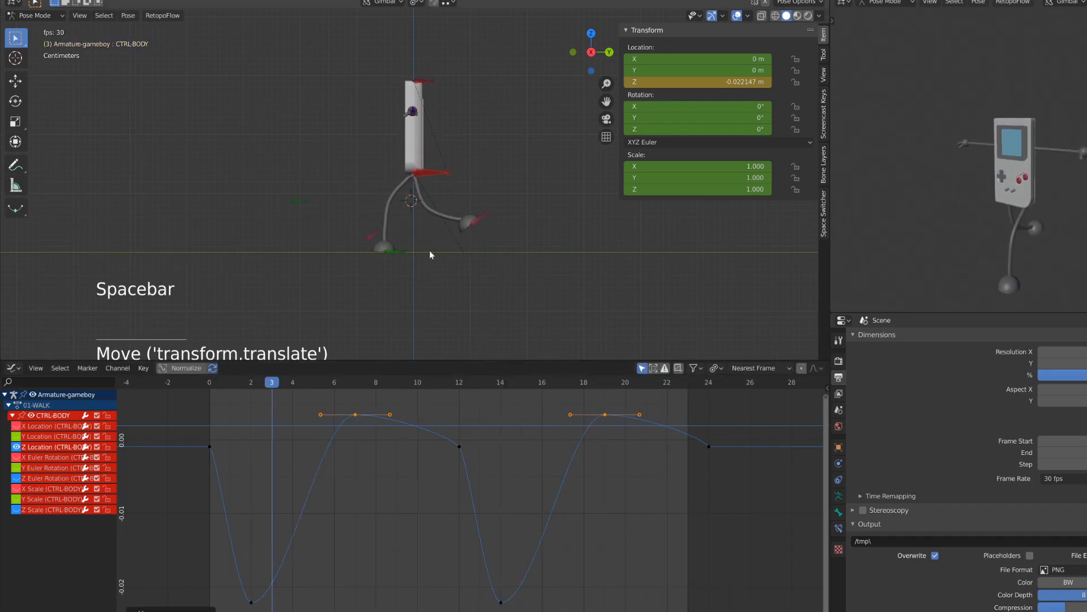
key("space")
View the character from the front and display the CTRL-BODY X Location curve instead of the Z Location curve.
key("KP_1")
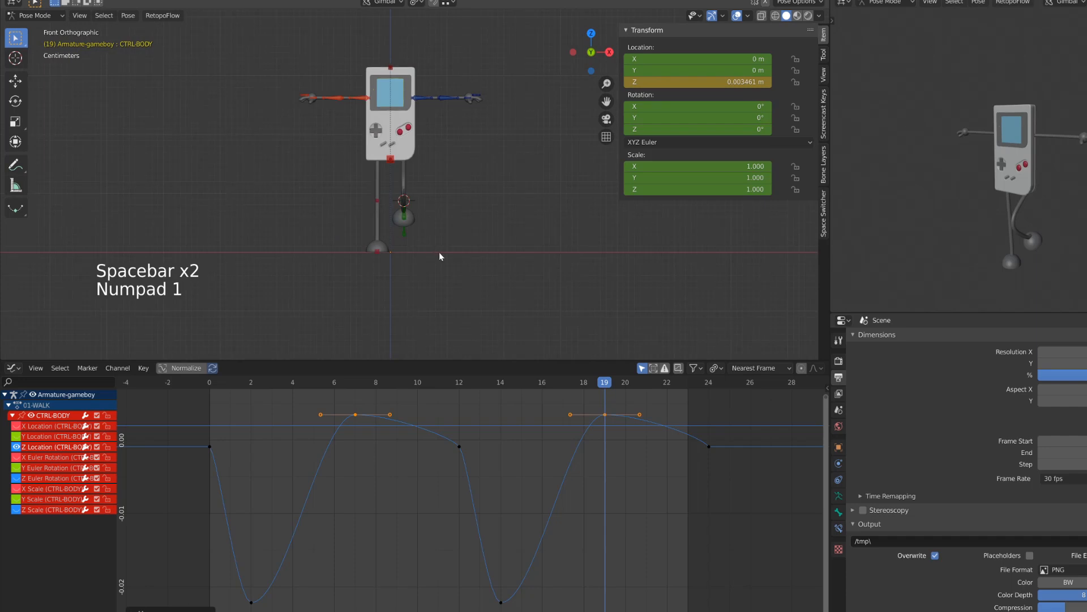
left_click_drag(210, 383, 313, 419)
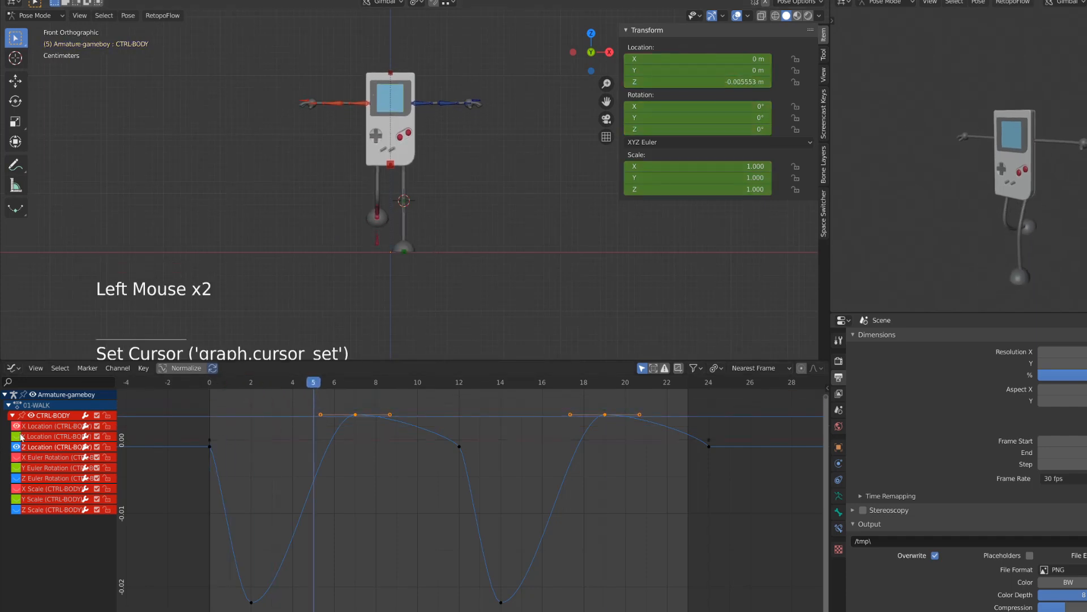
left_click(25, 450)
left_click(17, 446)
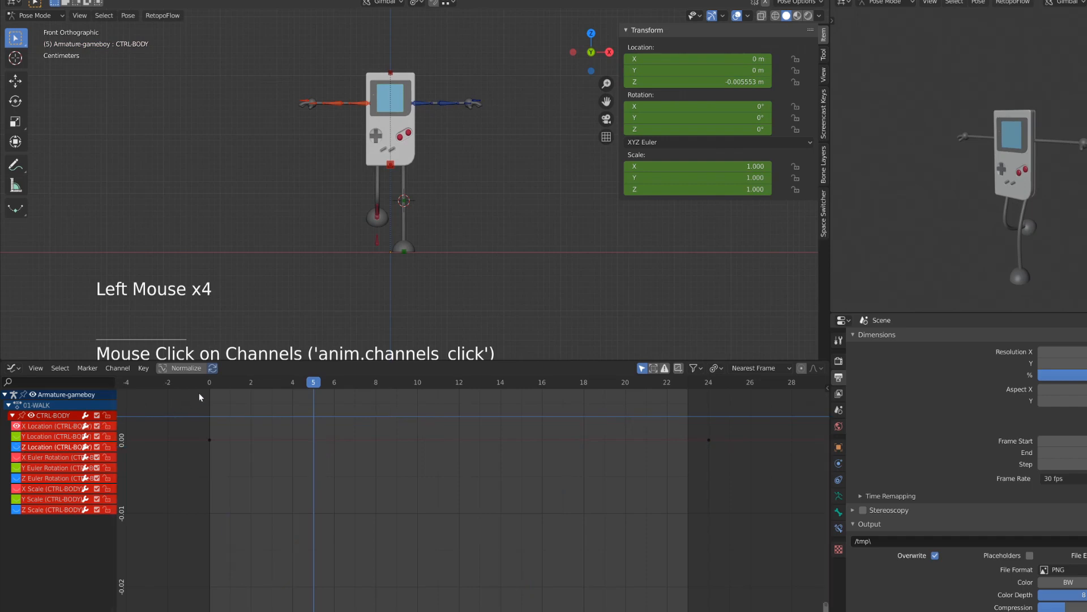
left_click_drag(208, 383, 272, 399)
Duplicate the X Location keyframe at frame 0 to frame 3.
middle_click_drag(397, 268, 399, 293, "shift")
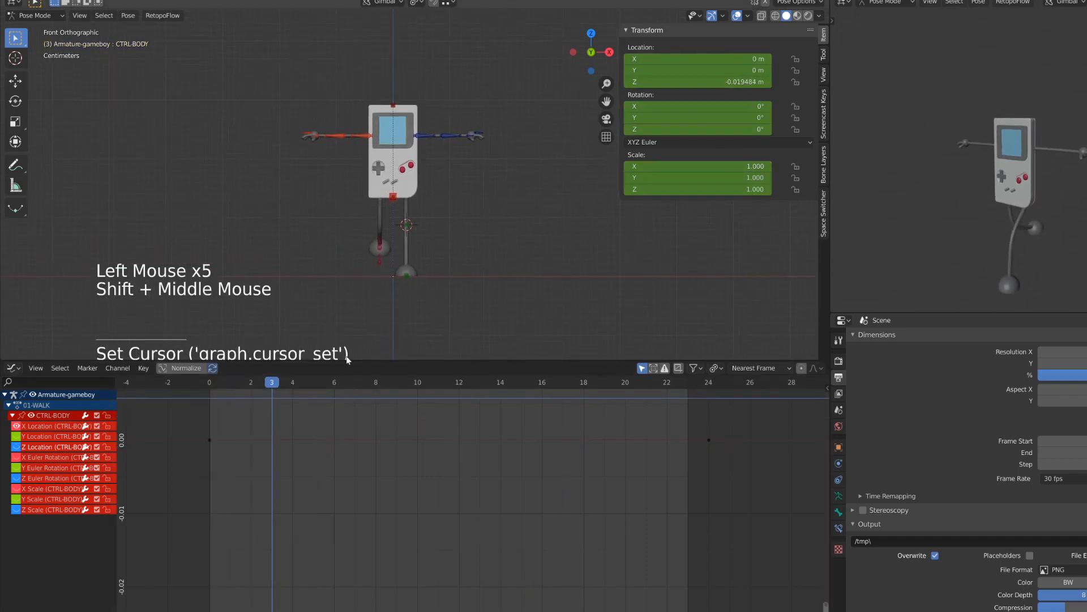
scroll(343, 368, "up", 1)
middle_click_drag(280, 456, 283, 487, "shift")
left_click_drag(175, 449, 233, 498)
left_click_drag(209, 385, 273, 426)
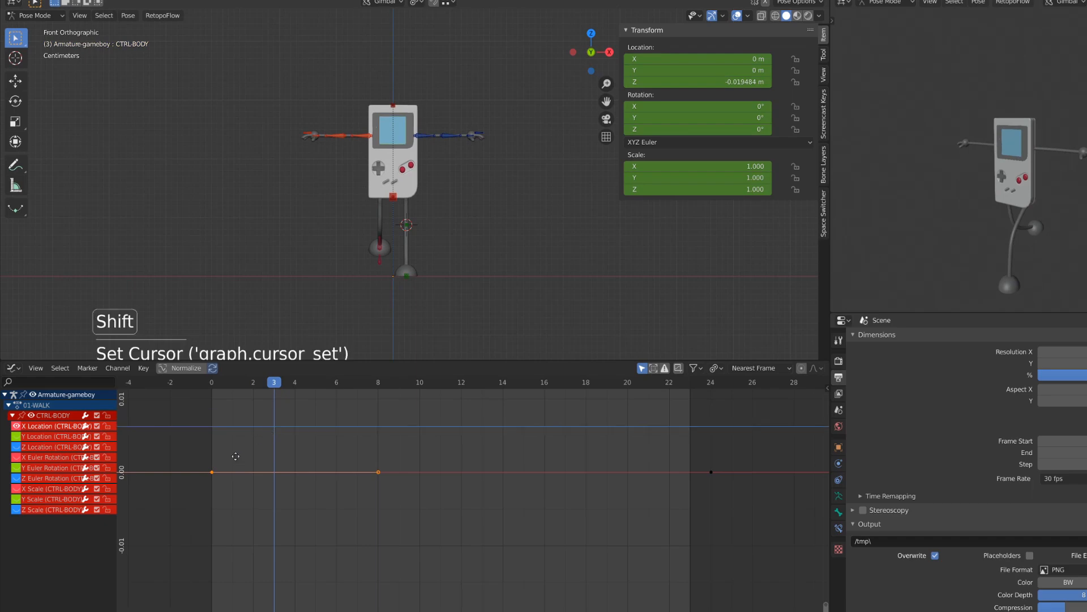
key("shift+d")
left_click(293, 464)
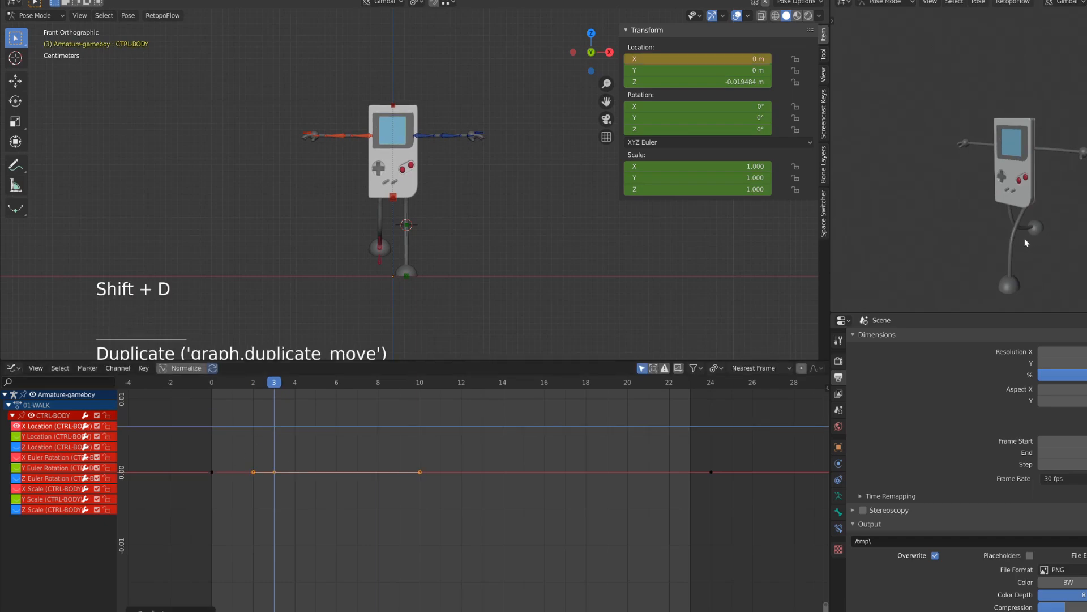
Move the frame 3 X Location keyframe to frame 5 and raise it to about 0.0056 m.
middle_click_drag(1027, 243, 1007, 189, "shift")
left_click_drag(285, 384, 308, 384)
left_click_drag(234, 449, 280, 476)
key("g")
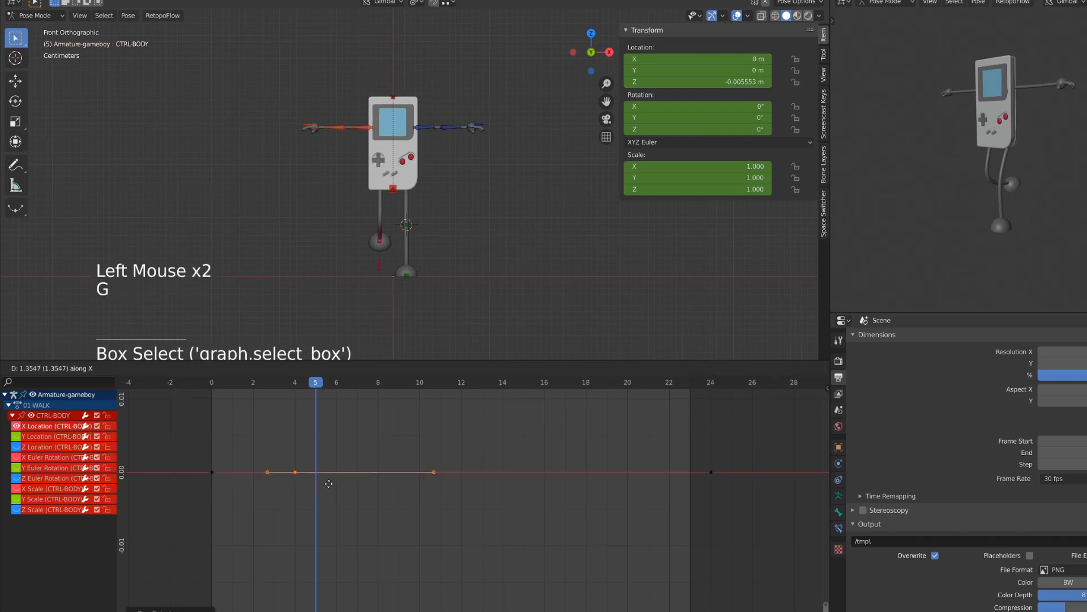
left_click(333, 487)
key("g")
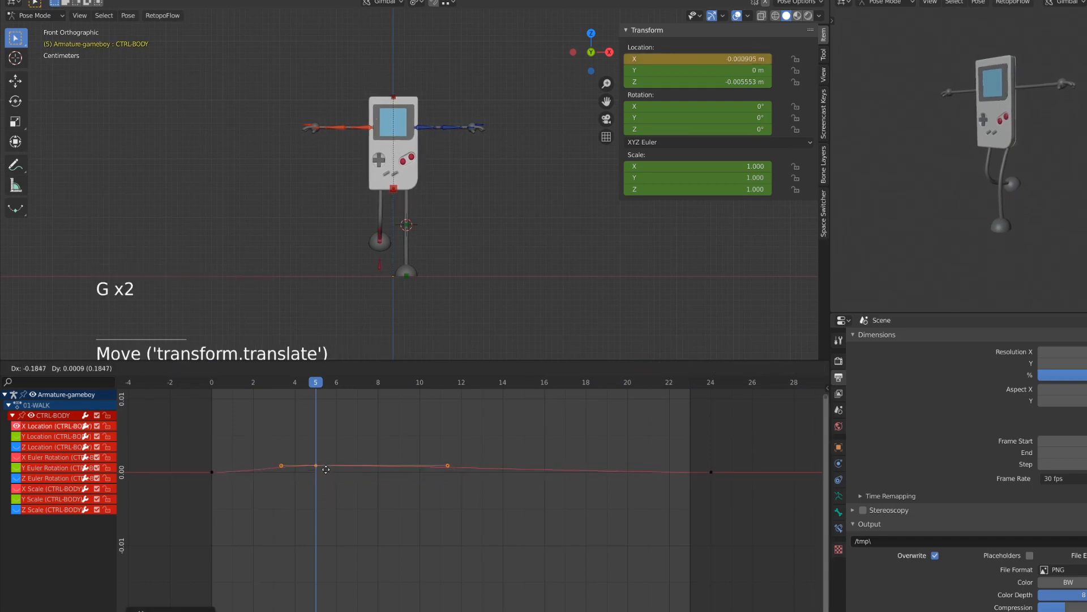
left_click(326, 438)
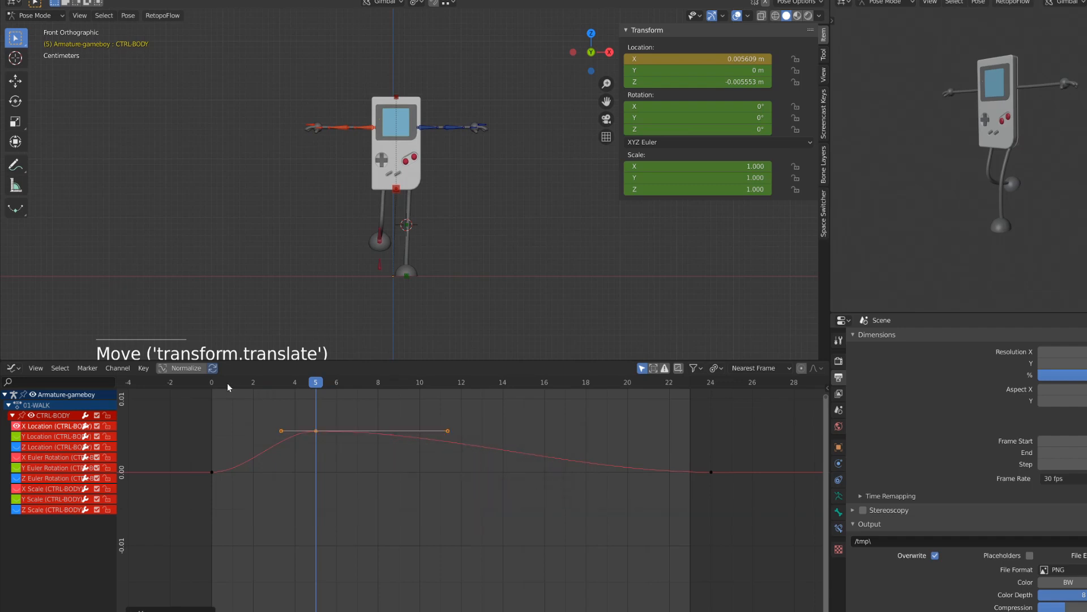
Duplicate the frame 5 X Location keyframe to frame 17.
left_click(273, 401)
mouse_move(310, 410)
left_mouse_down()
mouse_move(385, 420)
mouse_move(317, 427)
left_mouse_up()
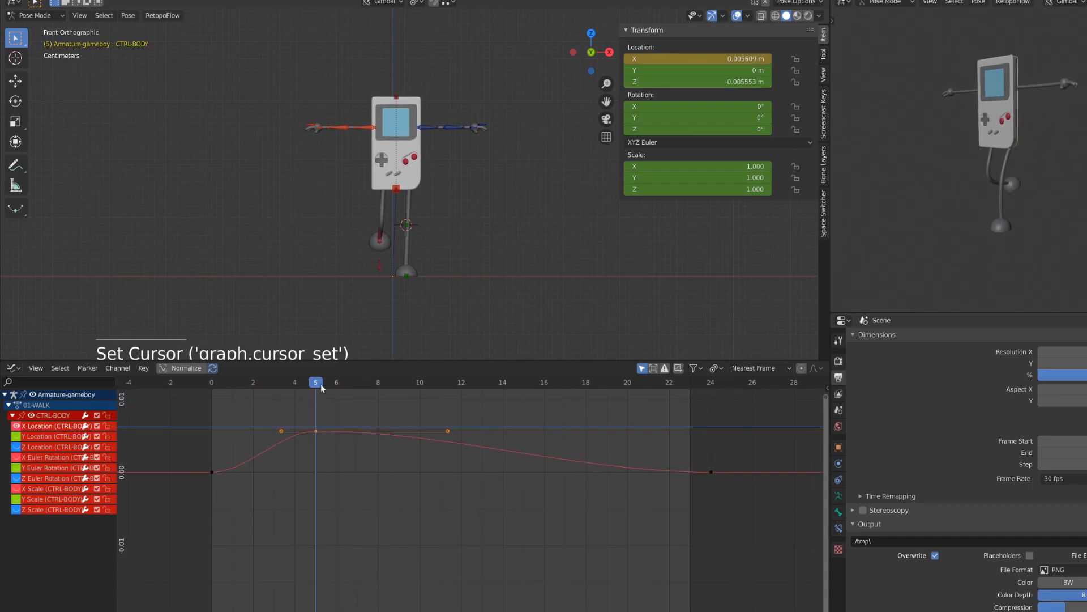
left_click(560, 390)
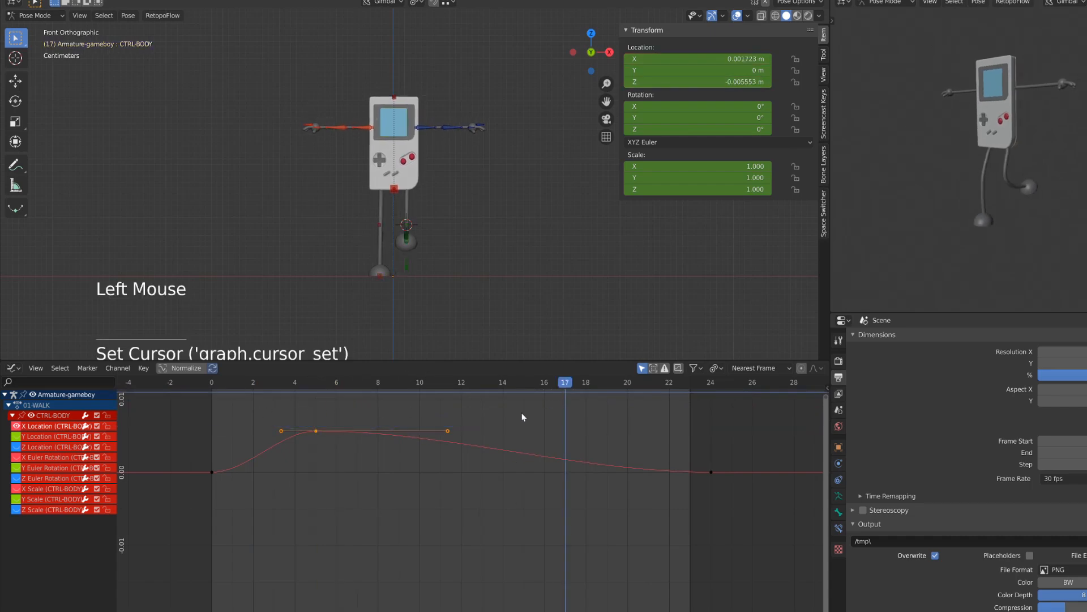
left_click_drag(268, 425, 360, 462)
key("shift+d")
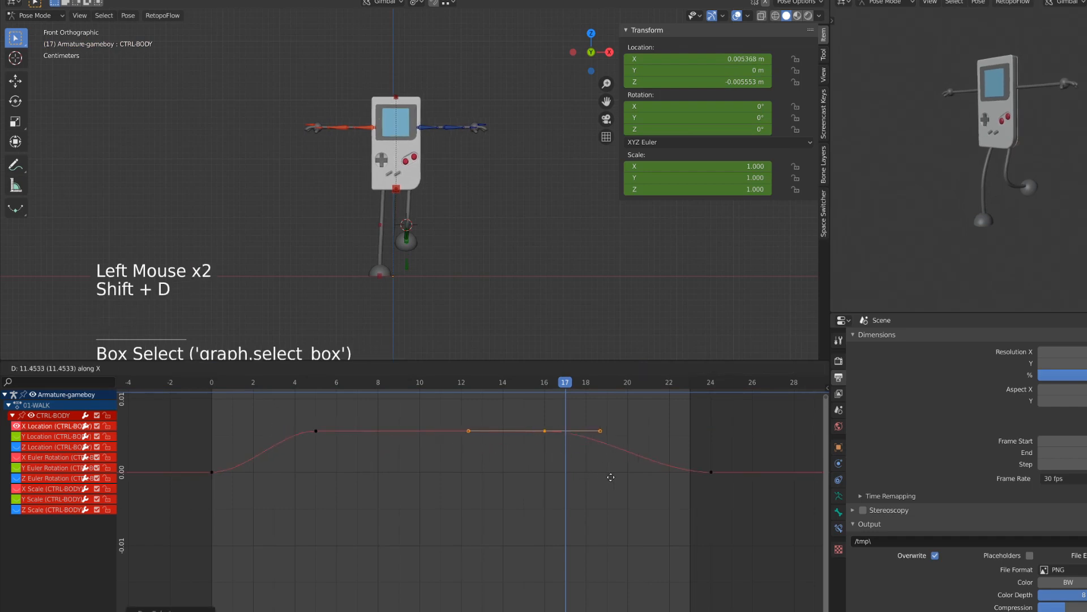
left_click(618, 478)
Set the value of the frame 17 X Location keyframe to -0.00561 m in its active keyframe properties.
left_click(564, 429)
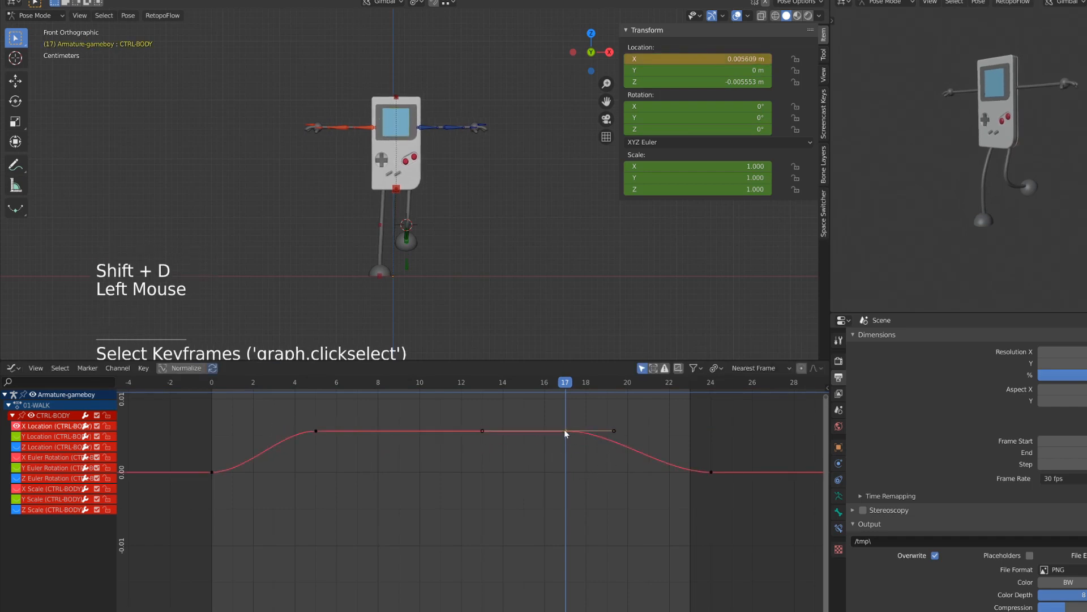
key("n")
scroll(780, 561, "down", 6)
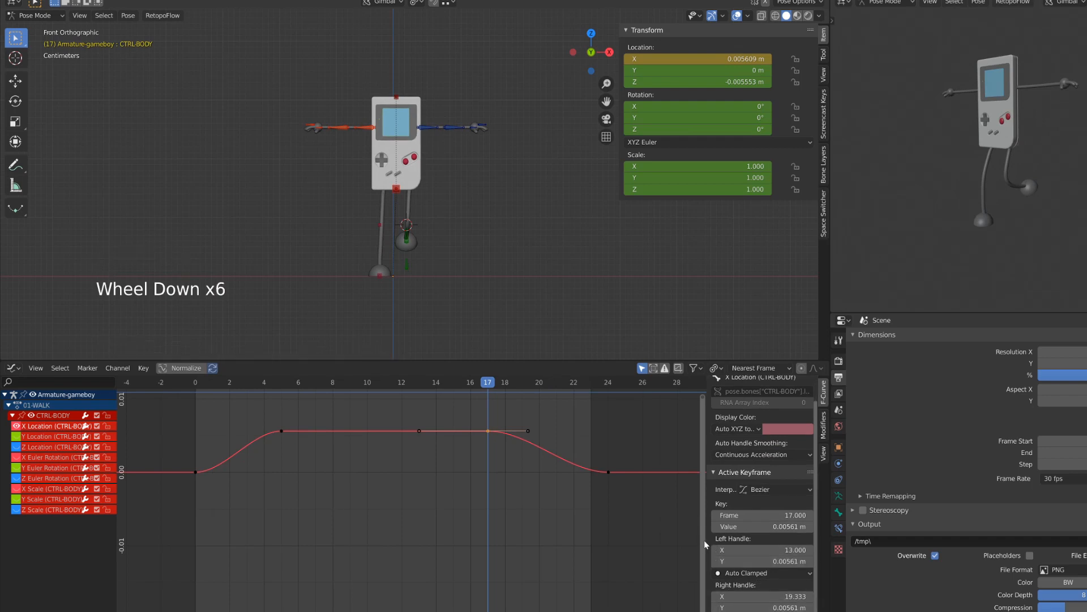
left_click_drag(705, 537, 654, 528)
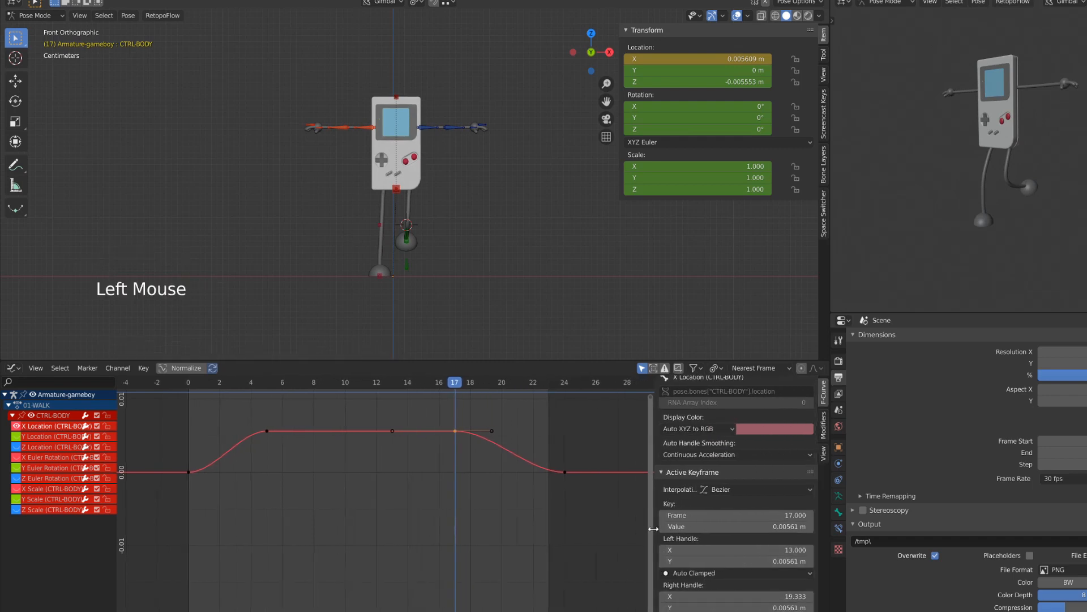
left_click(773, 525)
key("Return")
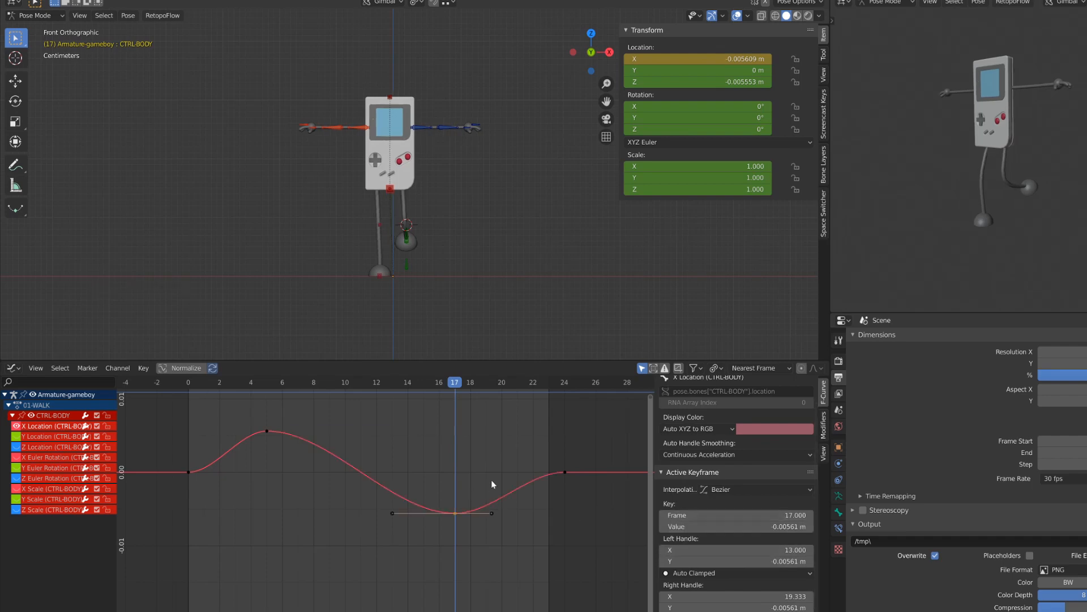
Rotate the handles of the X Location keyframes at frames 24 and 0 to slope upward.
left_click_drag(534, 462, 576, 490)
key("r")
left_click(590, 437)
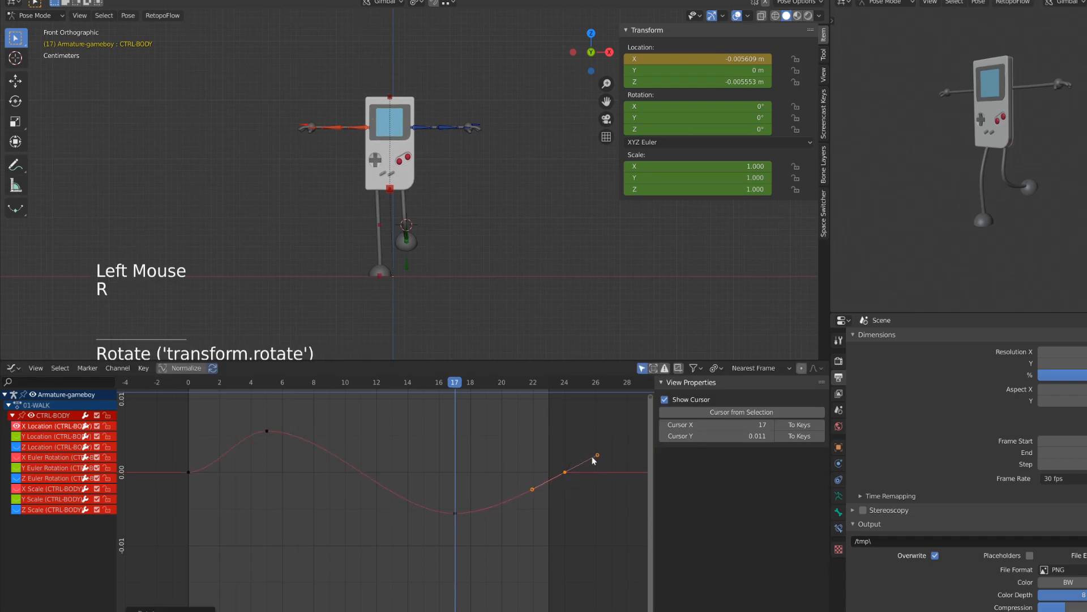
left_click_drag(166, 435, 221, 495)
key("r")
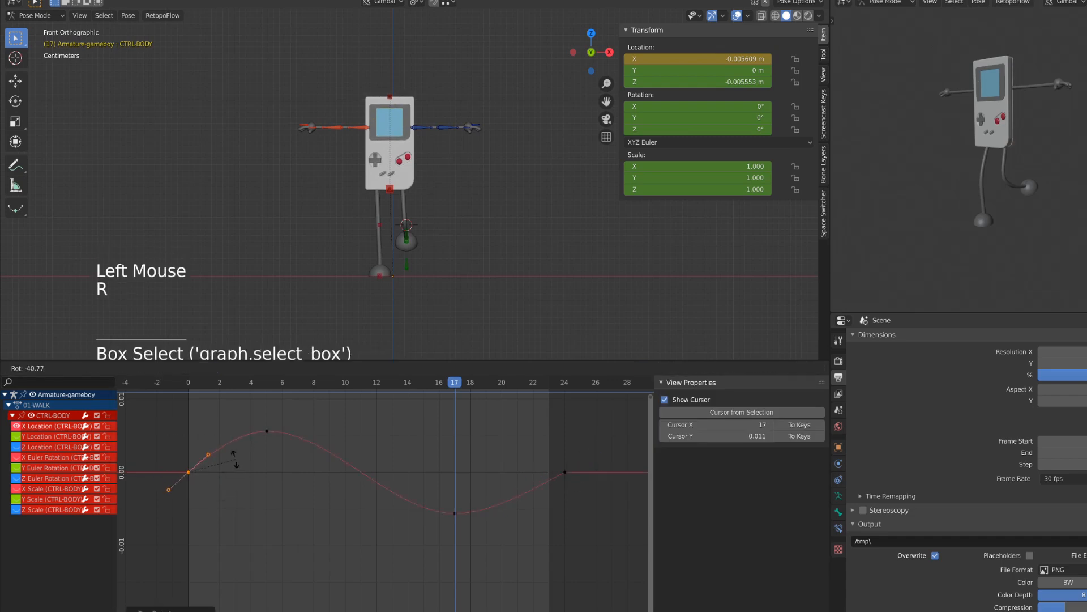
left_click(235, 459)
Duplicate the frame 0 X Location keyframe onto frame 24 and select both end keyframes to compare their handles.
left_click_drag(554, 457, 584, 475, "shift")
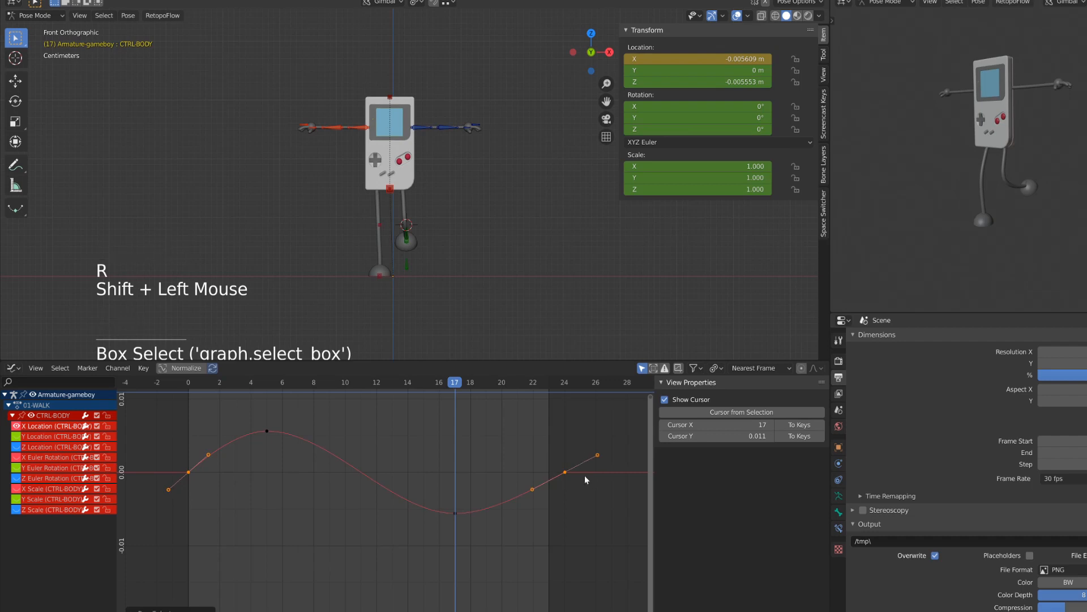
left_click(206, 488)
key("shift+d")
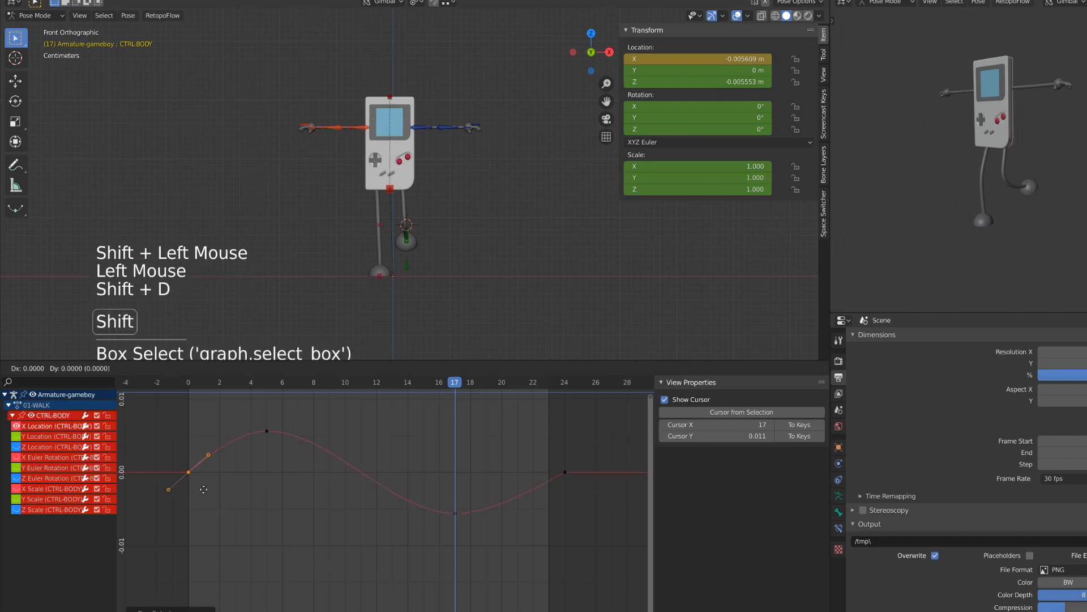
left_click(579, 473)
left_click_drag(566, 473, 446, 501, "shift")
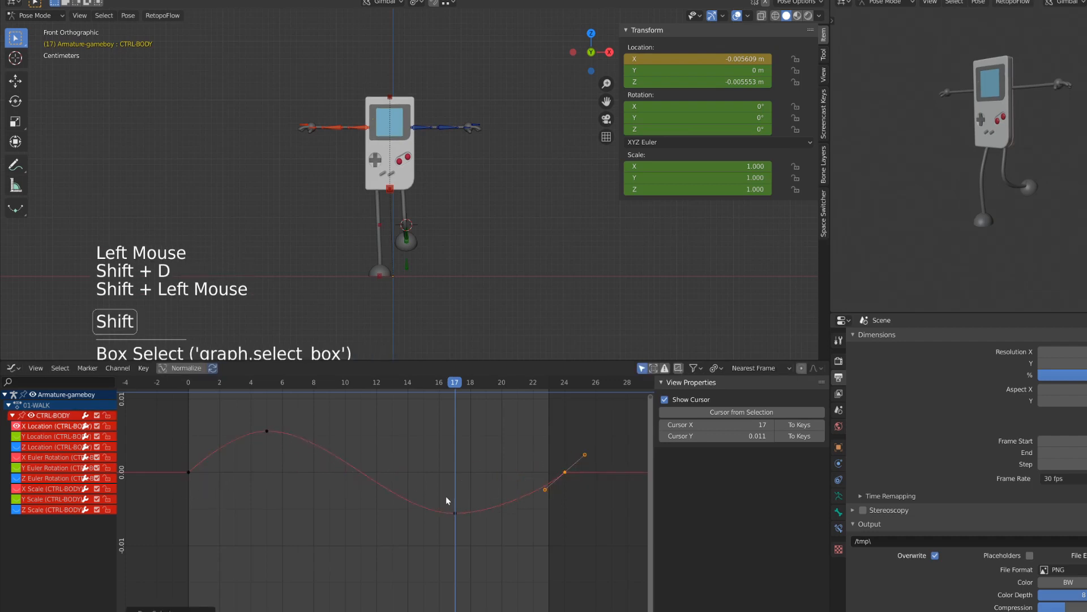
left_click_drag(177, 463, 200, 481, "shift")
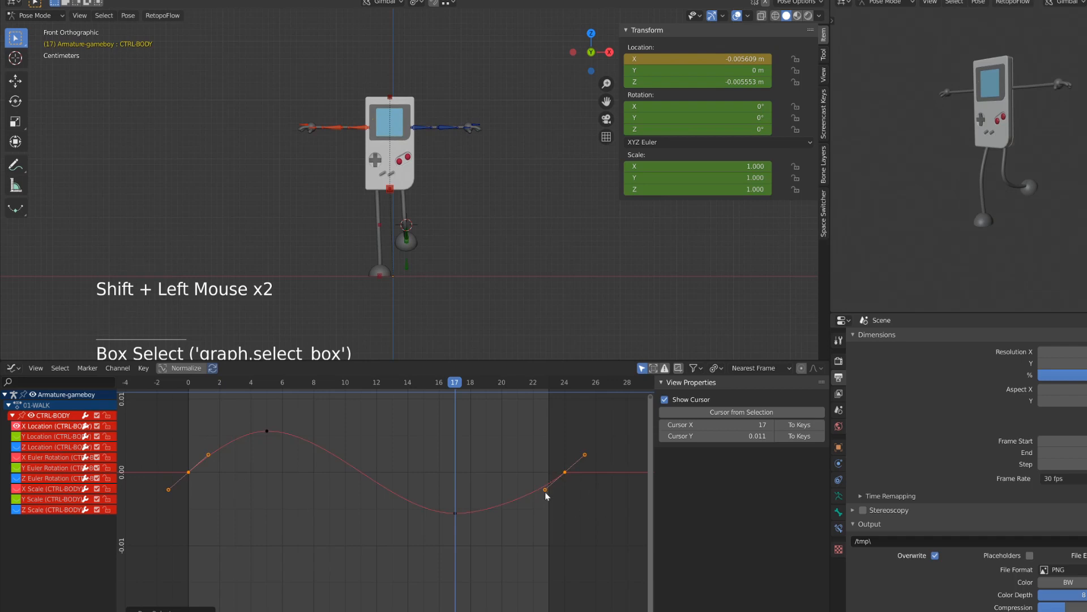
Raise the X Location keyframes at frames 0 and 24 to about 0.0006 m and adjust the slope of their handles.
key("g")
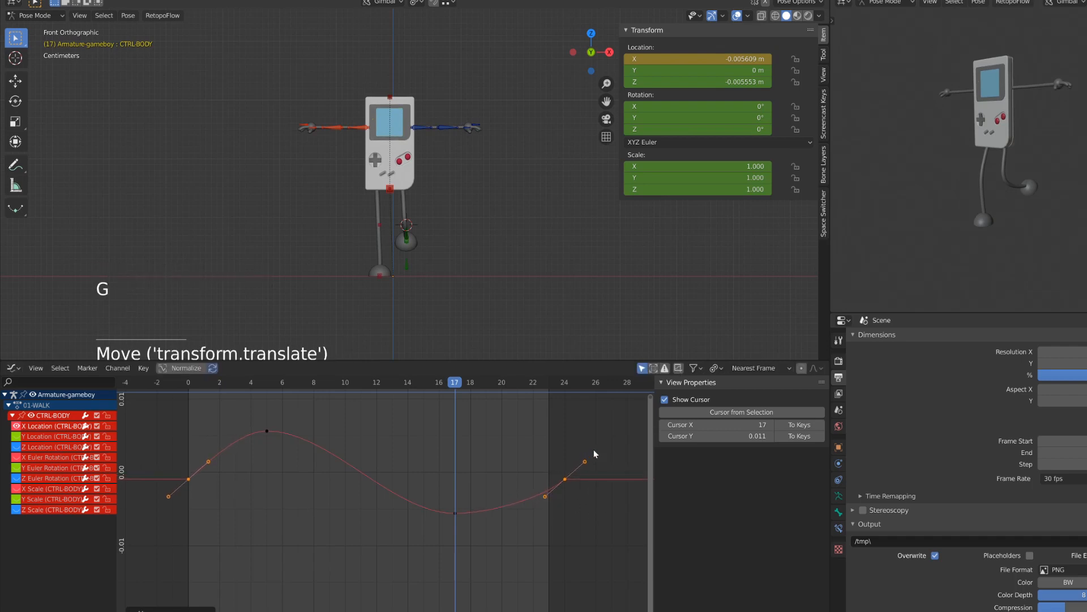
key("r")
key("g")
key("r")
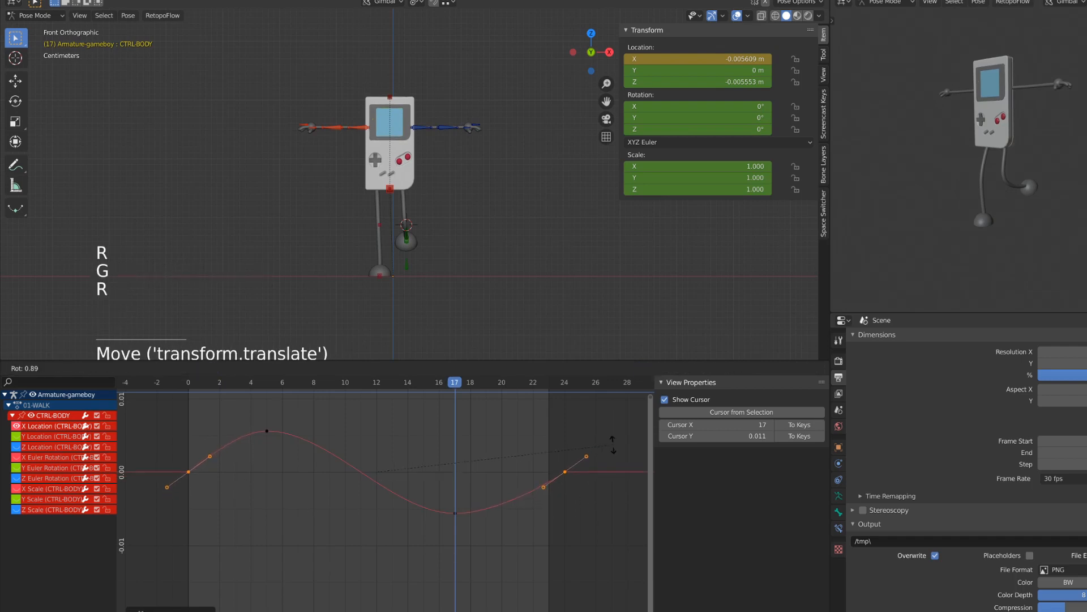
key("g")
key("r")
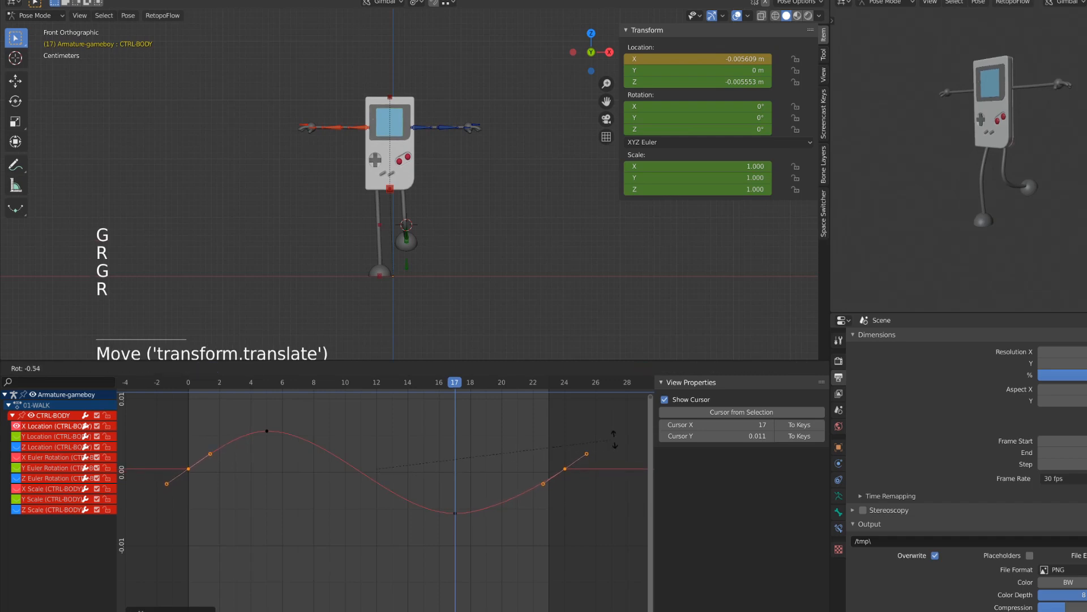
left_click(616, 445)
key("g")
left_click(612, 443)
Play the walk cycle from frame 0 in the front and right orthographic views to review the body's motion.
left_click(189, 382)
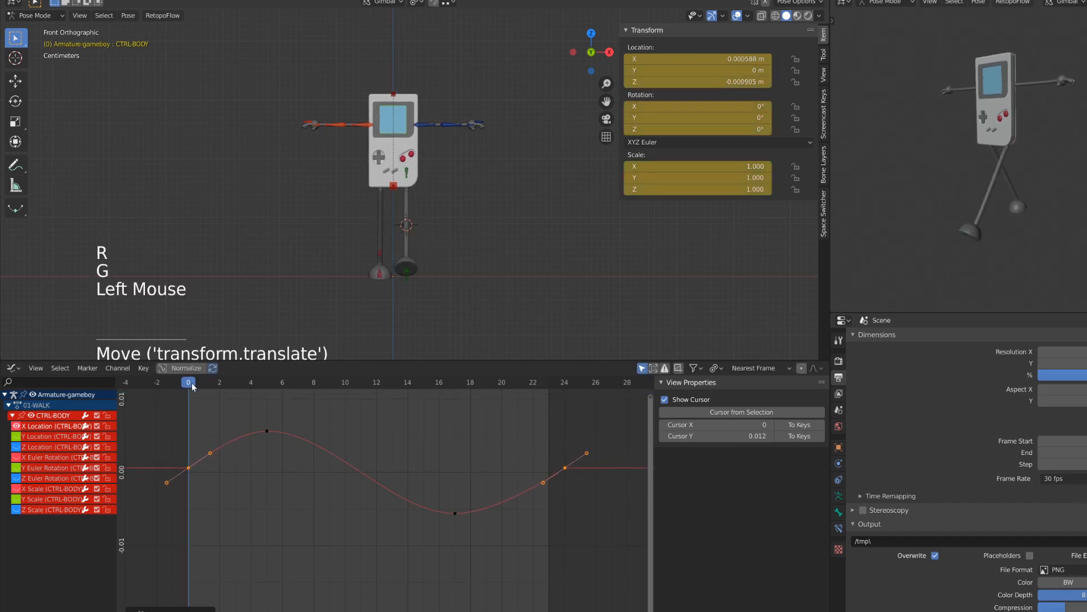
key("space")
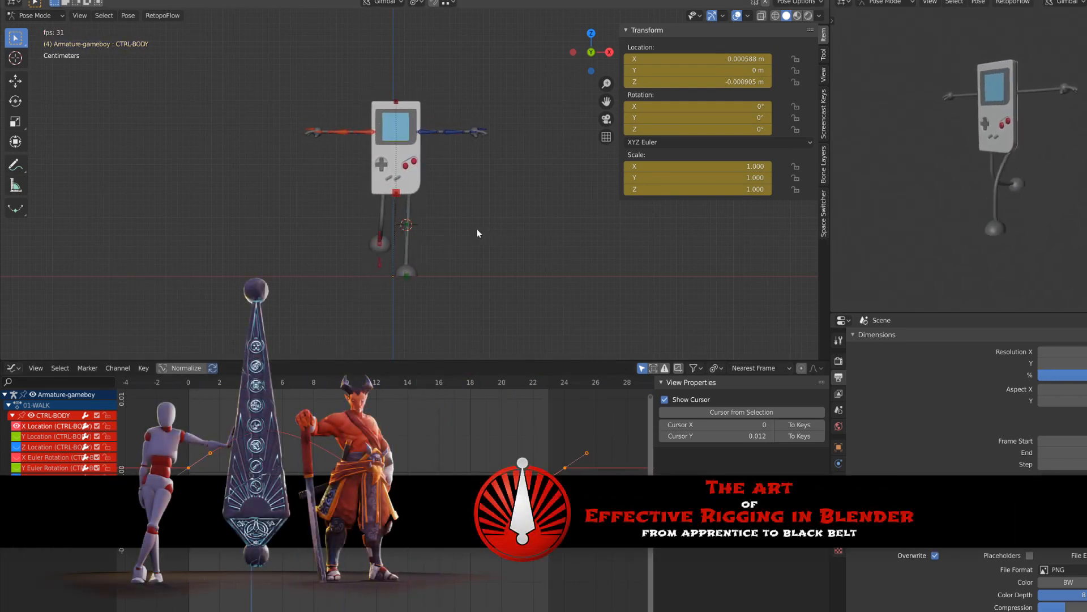
key("space")
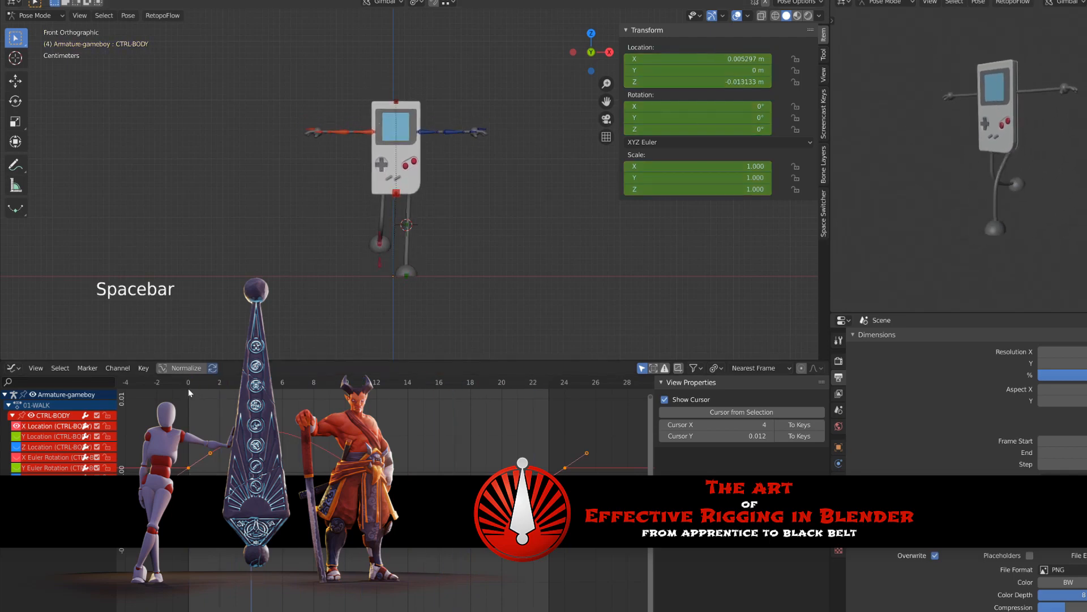
left_click_drag(188, 388, 187, 447)
key("KP_3")
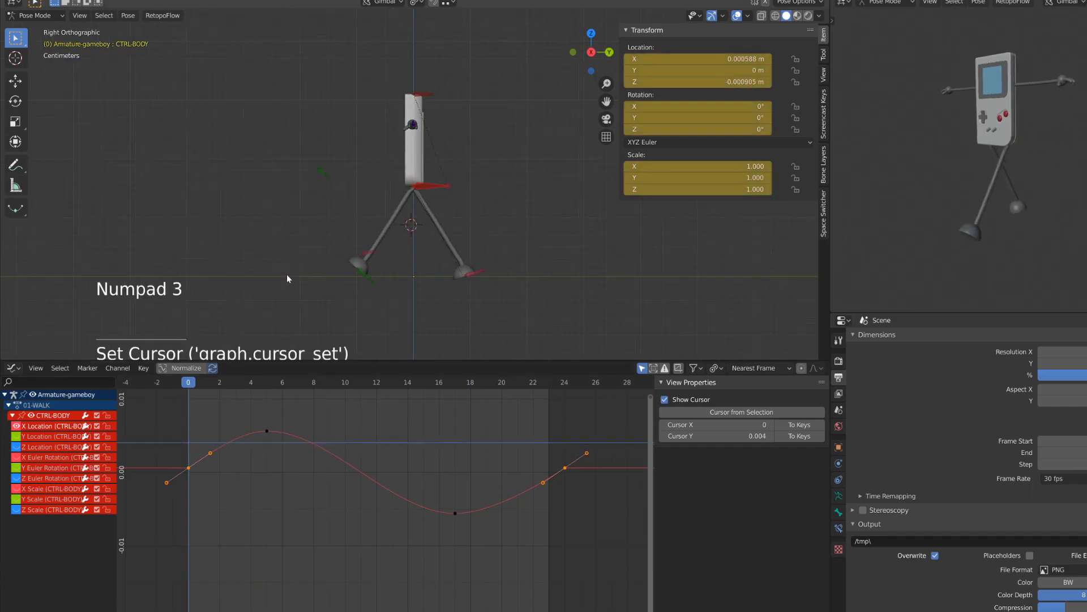
key("space")
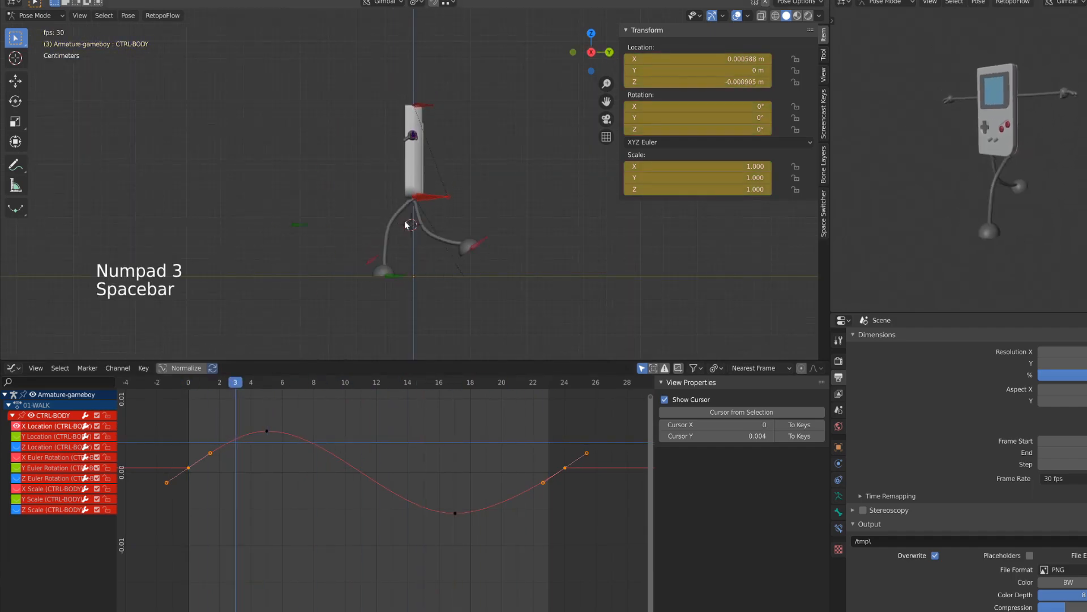
key("space")
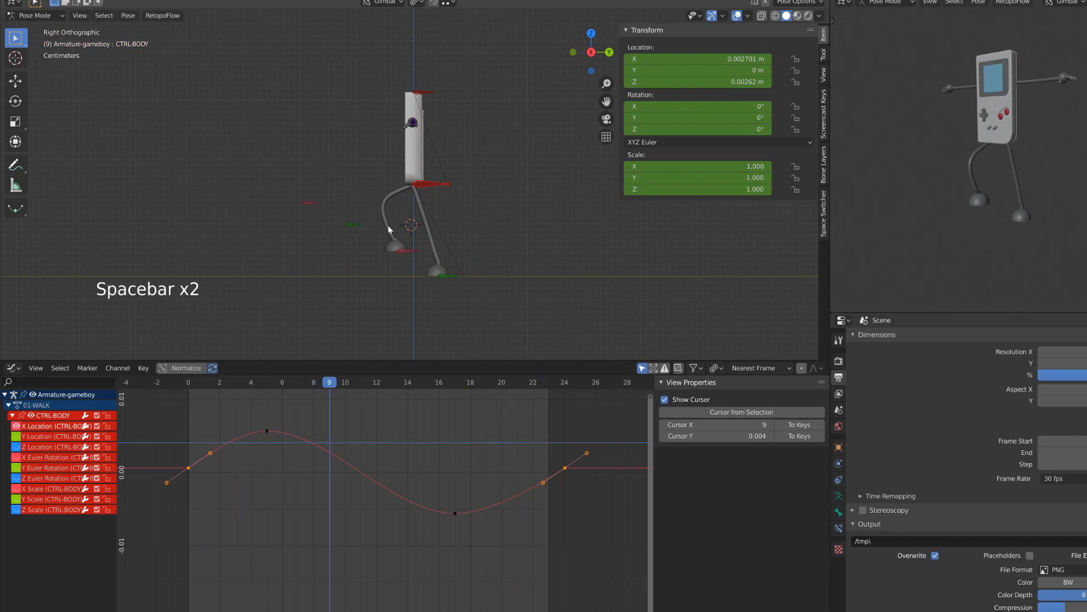
key("space")
key("space")
Return to frame 0 and show only the CTRL-BODY Y Location curve.
left_click_drag(188, 390, 189, 449)
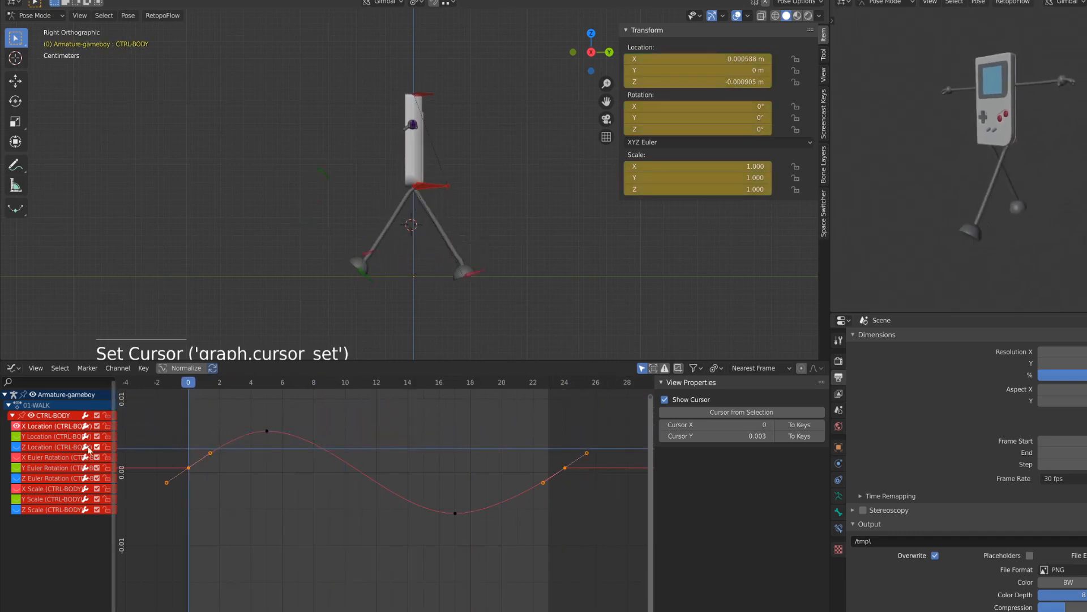
left_click(11, 435)
left_click(16, 436)
left_click(16, 426)
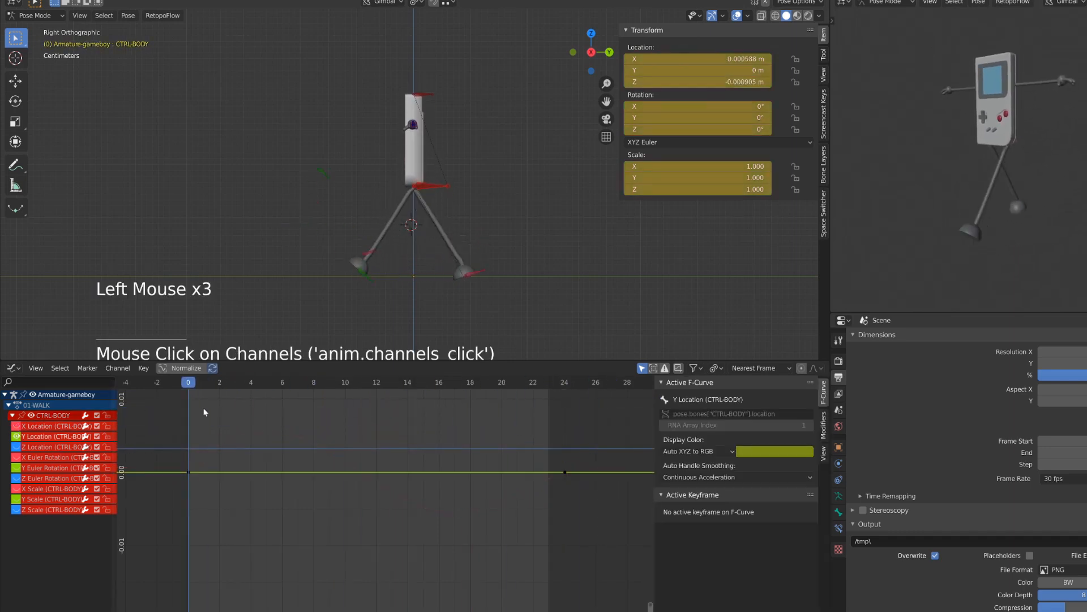
Duplicate the frame 0 Y Location keyframe to frame 4 and lower the copy to about -0.0046 m.
left_click_drag(194, 385, 244, 409)
left_click(176, 459)
left_click_drag(177, 460, 209, 486)
key("shift+d")
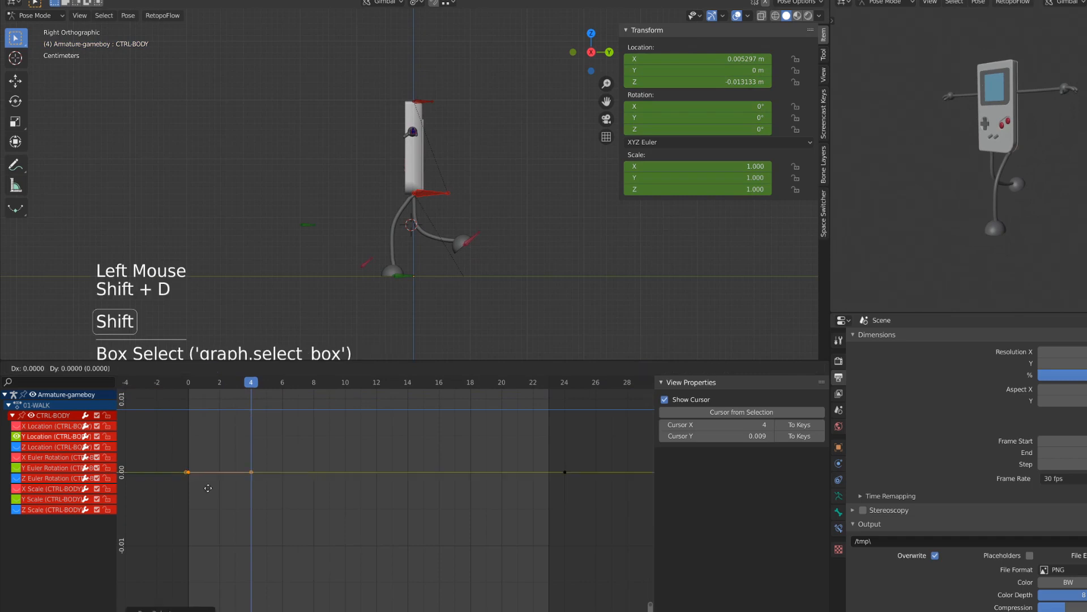
left_click(262, 498)
key("g")
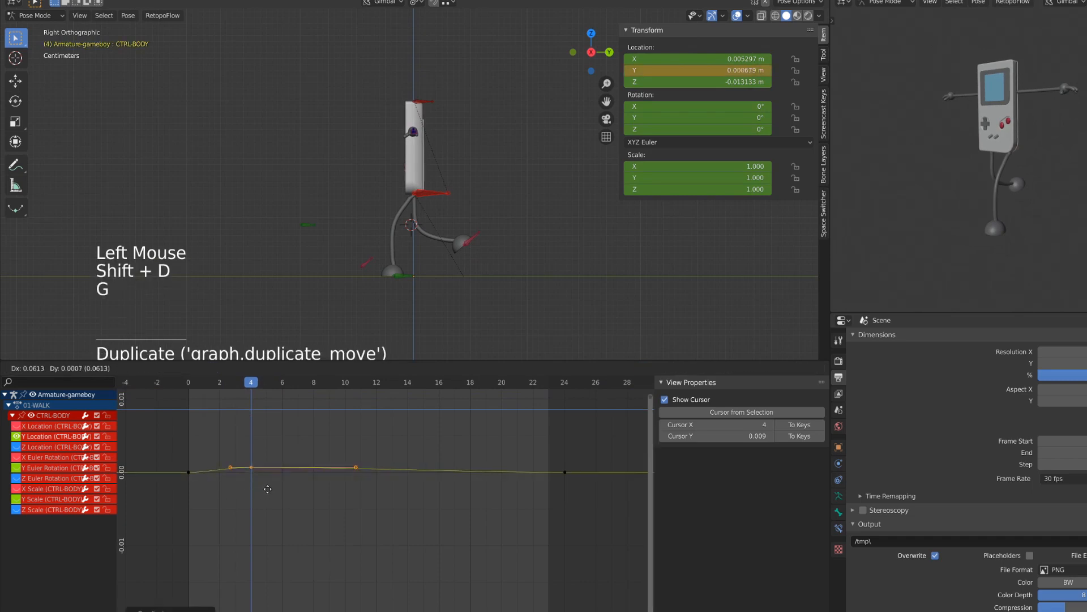
left_click(262, 531)
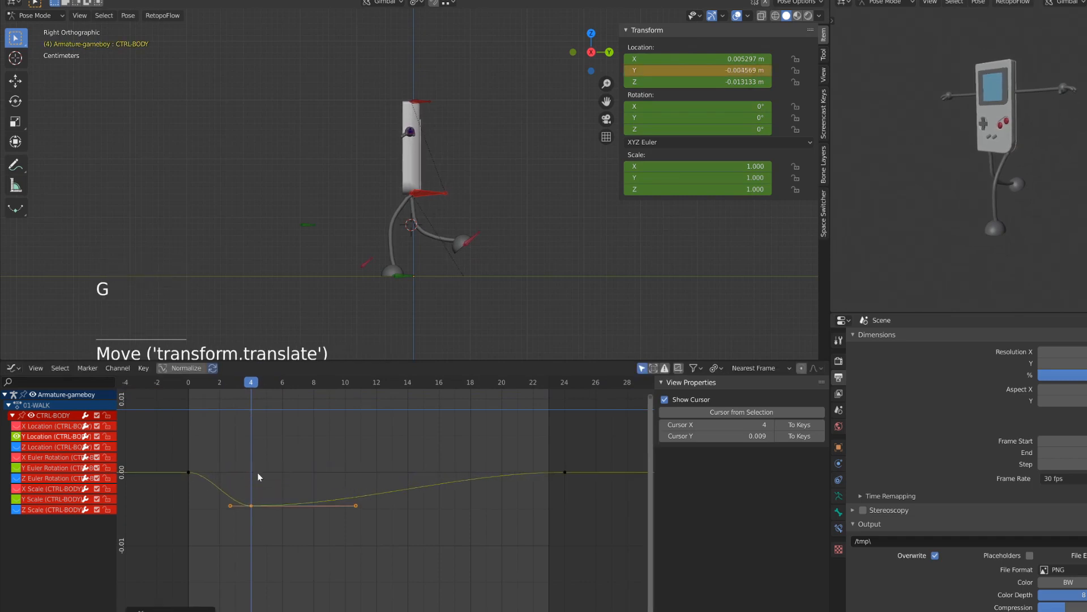
Check the contact and down poses, and move the lowered Y Location keyframe from frame 4 onto frame 0.
left_click(191, 382)
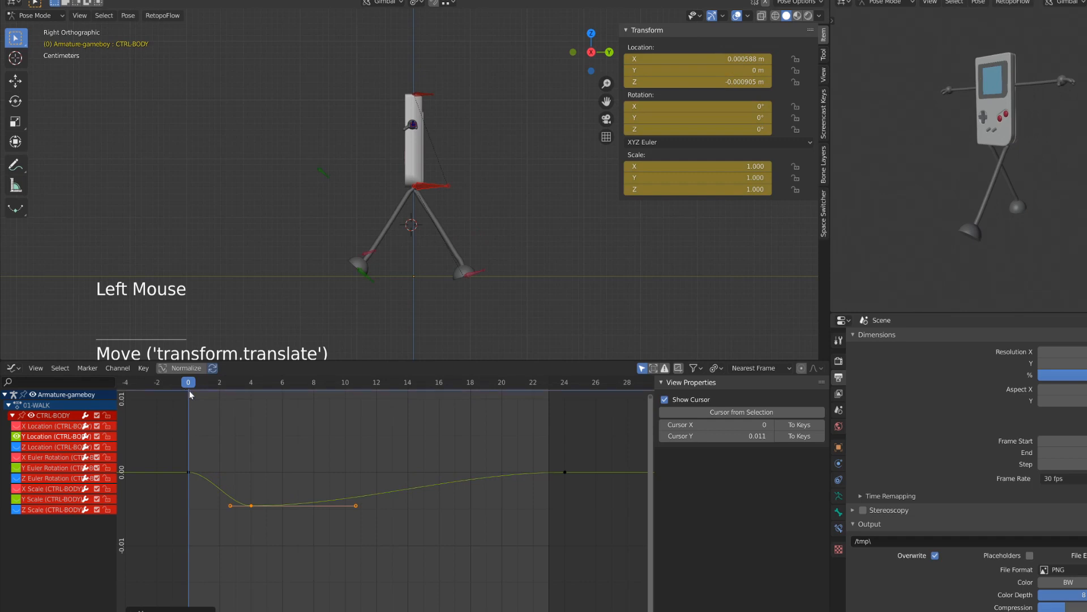
left_click_drag(189, 390, 233, 429)
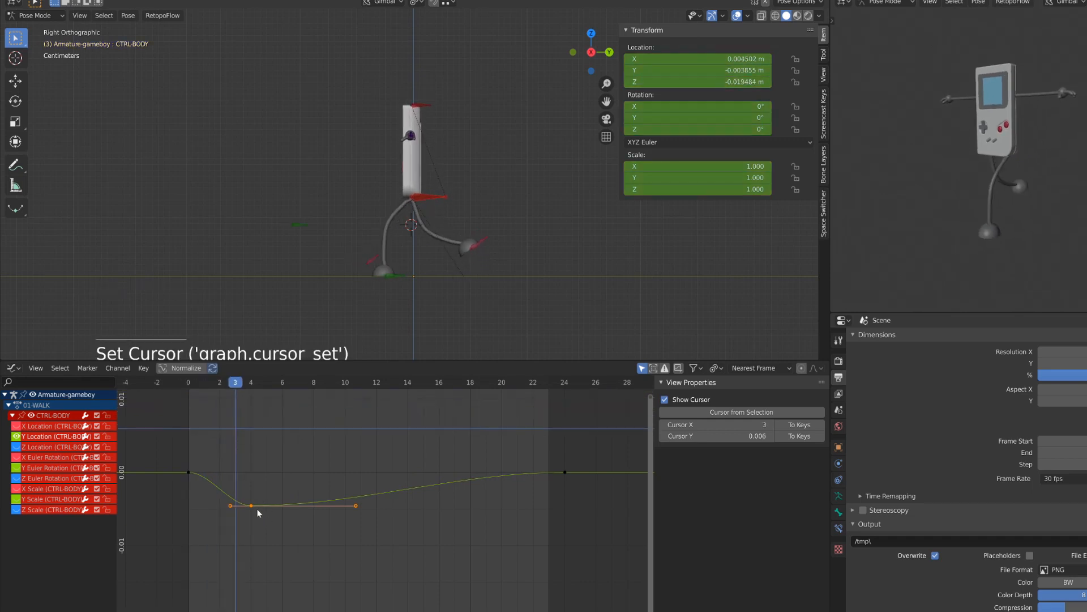
left_click(253, 508)
key("g")
left_click(189, 501)
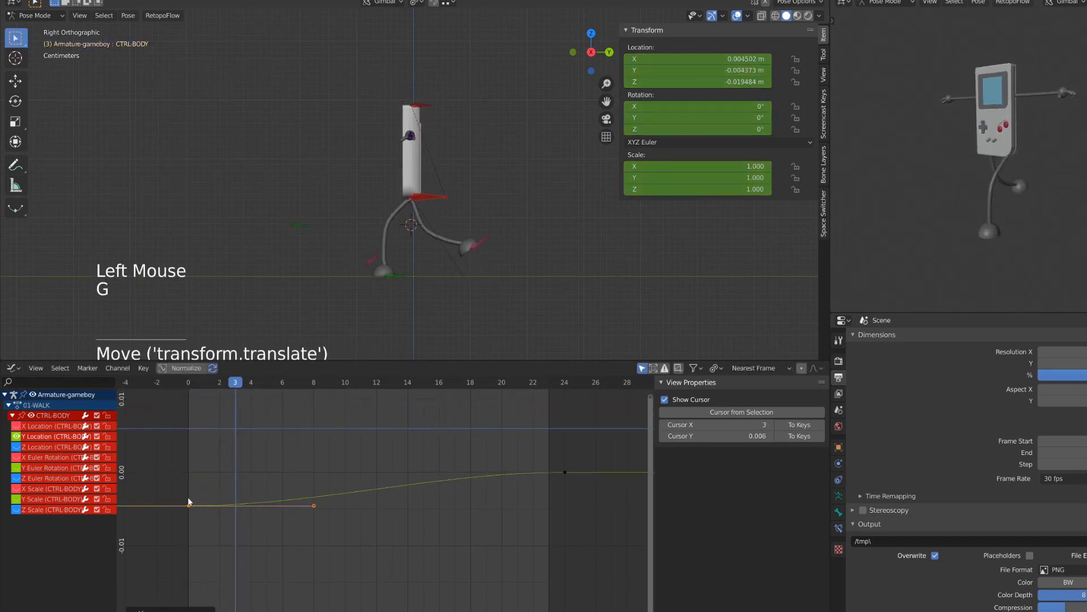
Duplicate the frame 24 Y Location keyframe, place the copy at frame 8 and raise it to about 0.0045 m.
left_click_drag(511, 441, 585, 485)
key("shift+d")
left_click(307, 478)
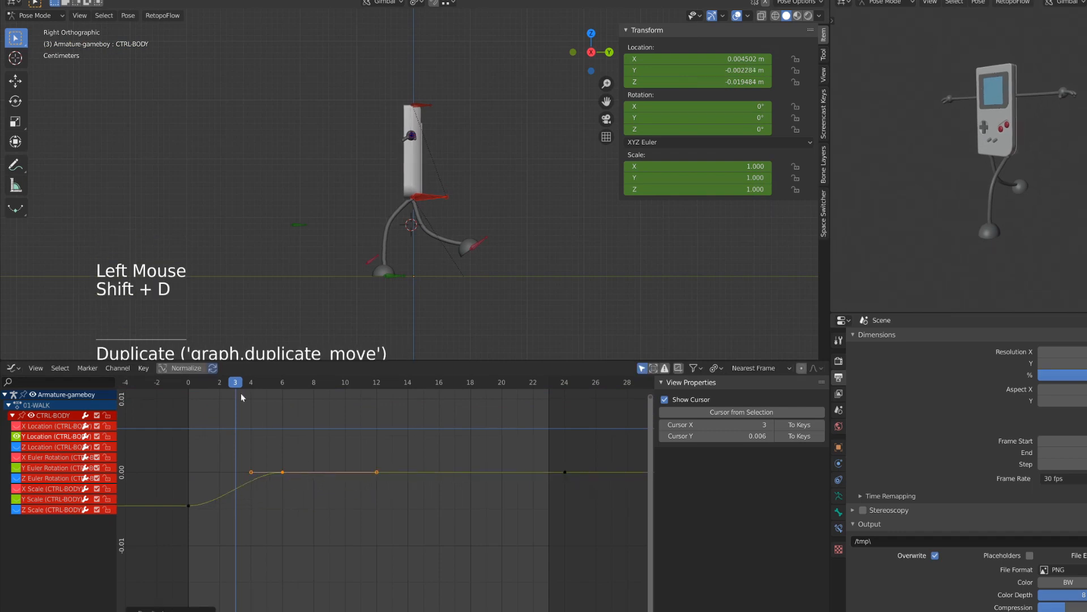
left_click(248, 381)
left_click_drag(248, 383, 314, 390)
key("g")
key("g")
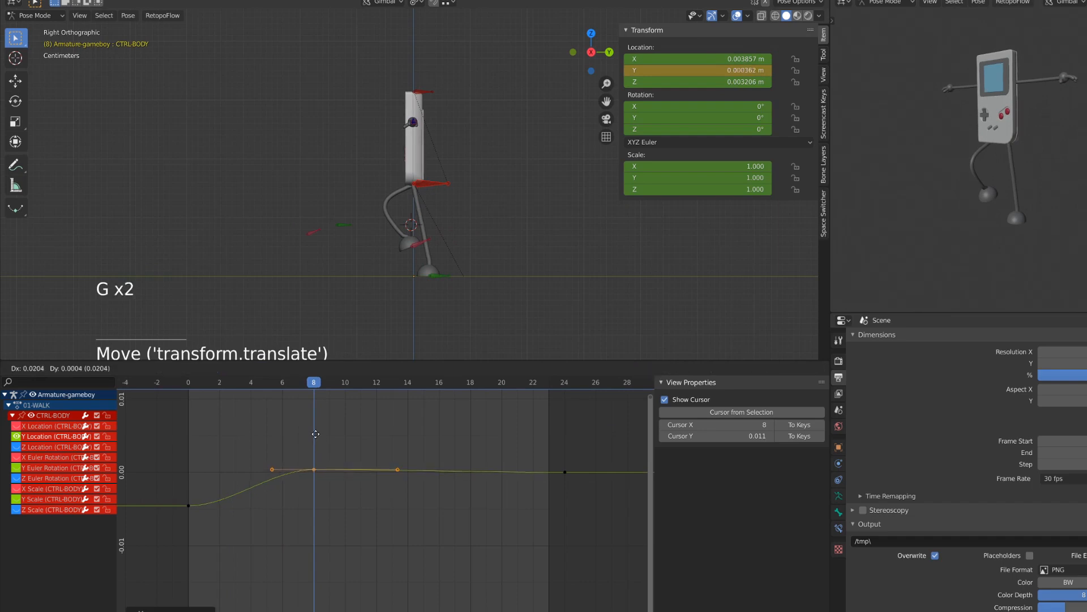
left_click(313, 406)
Duplicate the low frame 0 Y Location keyframe to frame 12 and the high frame 8 keyframe to frame 20.
left_click_drag(191, 487, 234, 531)
key("shift+d")
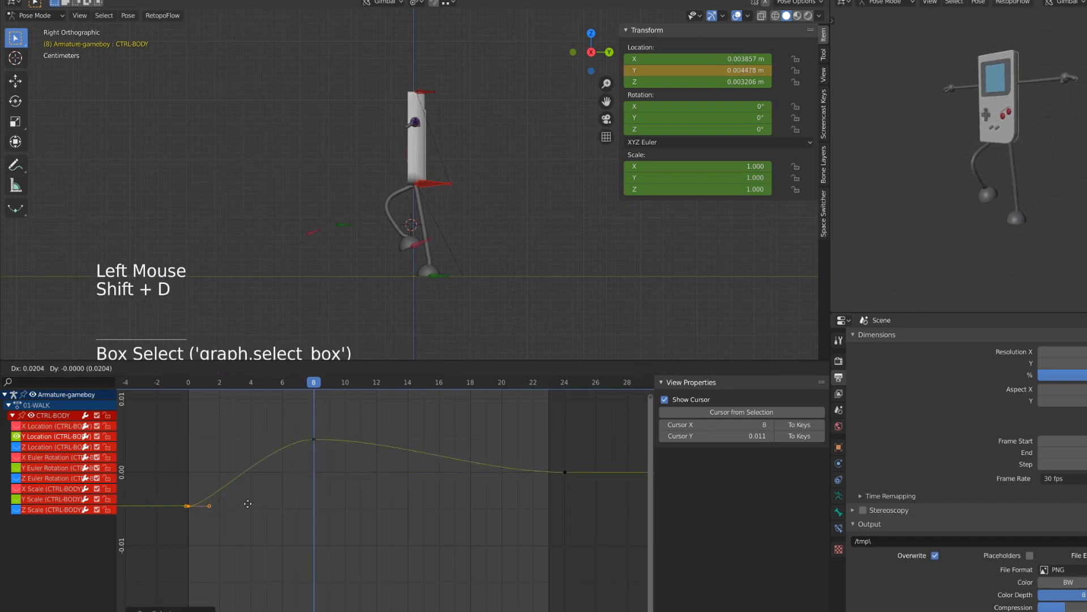
left_click(435, 515)
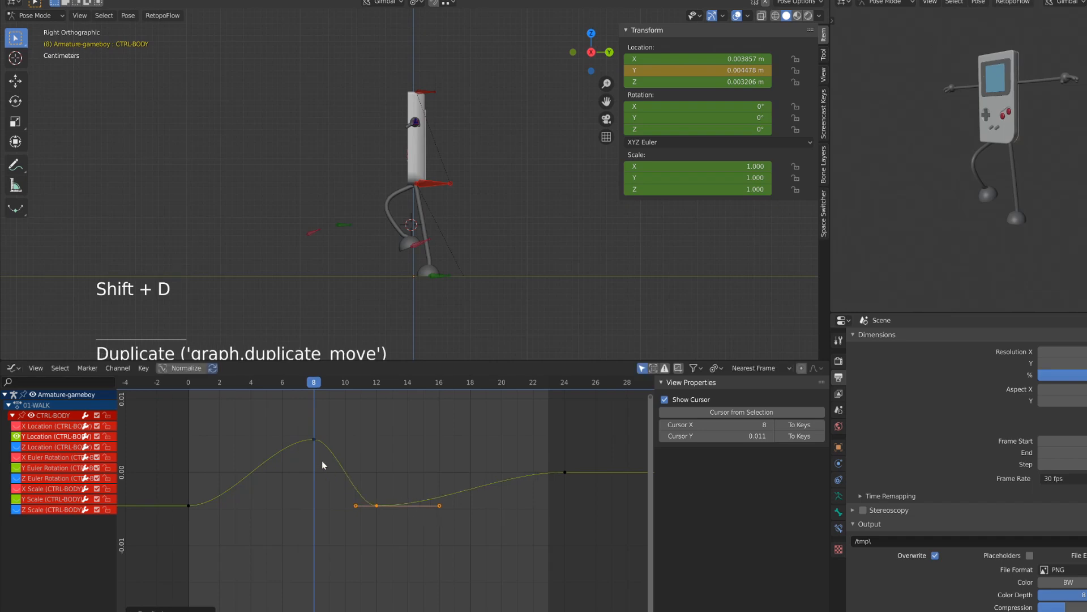
left_click_drag(291, 418, 351, 469)
key("shift+d")
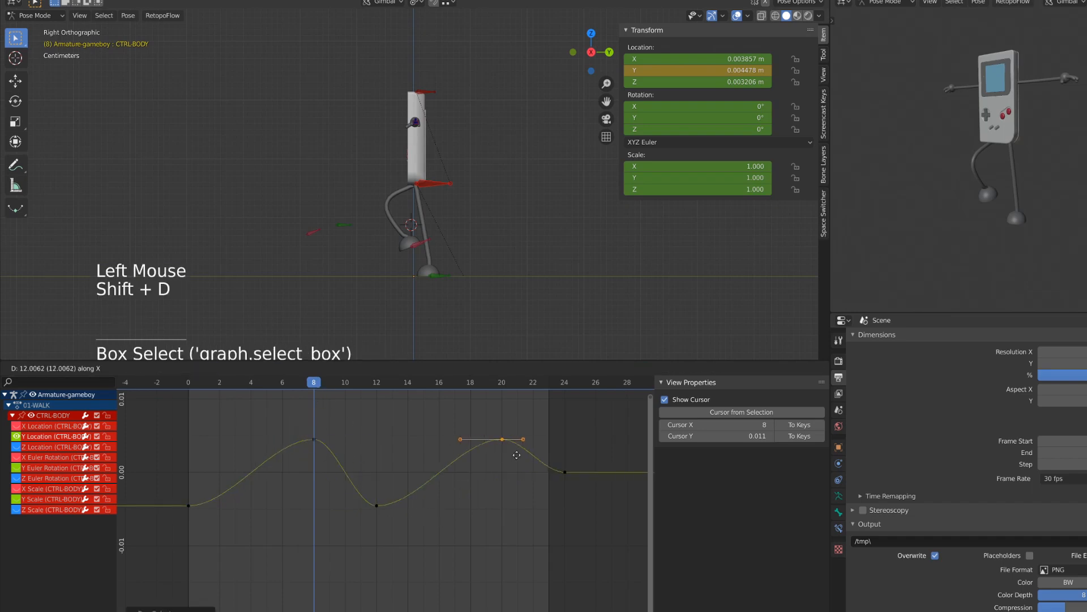
left_click(499, 451)
Duplicate the frame 0 Y Location keyframe onto frame 24 and play the cycle from the start.
left_click(178, 501)
left_click_drag(178, 502, 210, 517)
key("shift+d")
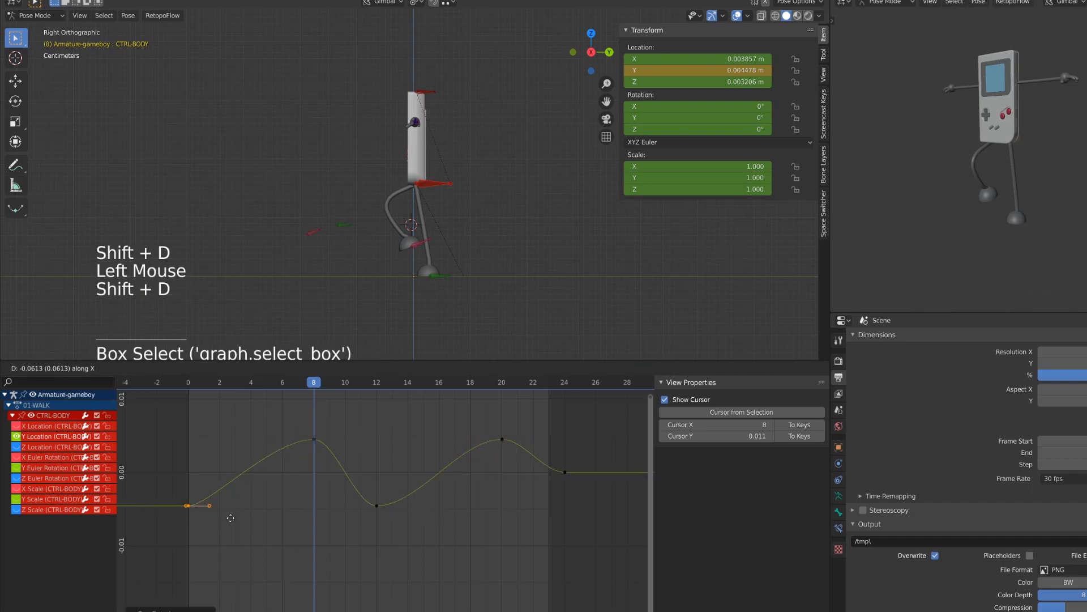
left_click(589, 518)
left_click(186, 385)
key("space")
key("space")
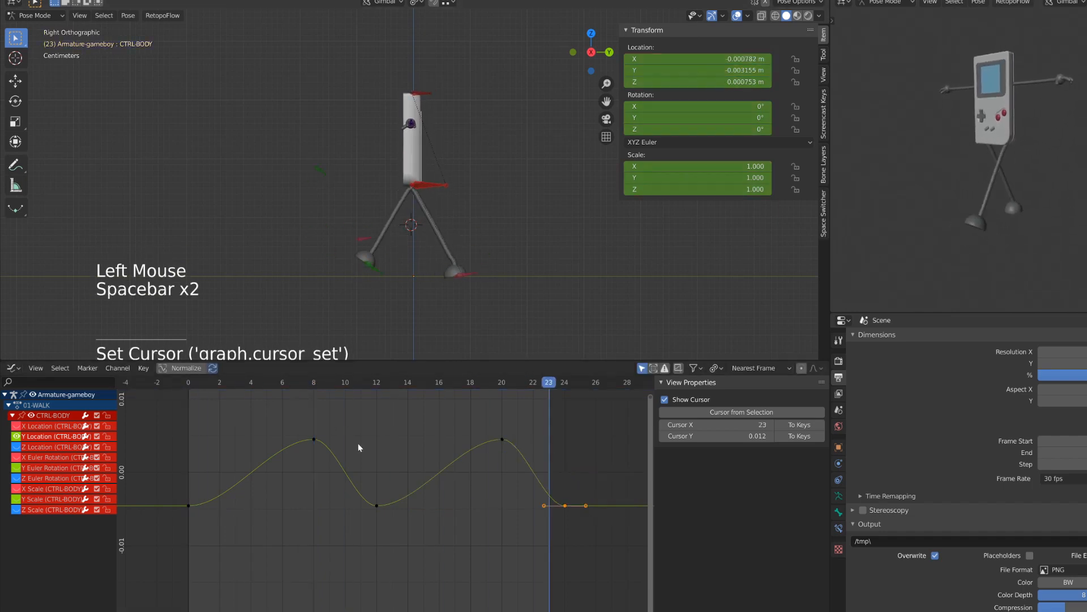
Scale all Y Location keyframes down vertically about their shared center, bringing the low keyframes to about -0.0028 m.
key("a")
left_click(717, 368)
left_click(736, 385)
key("s")
left_click(205, 547)
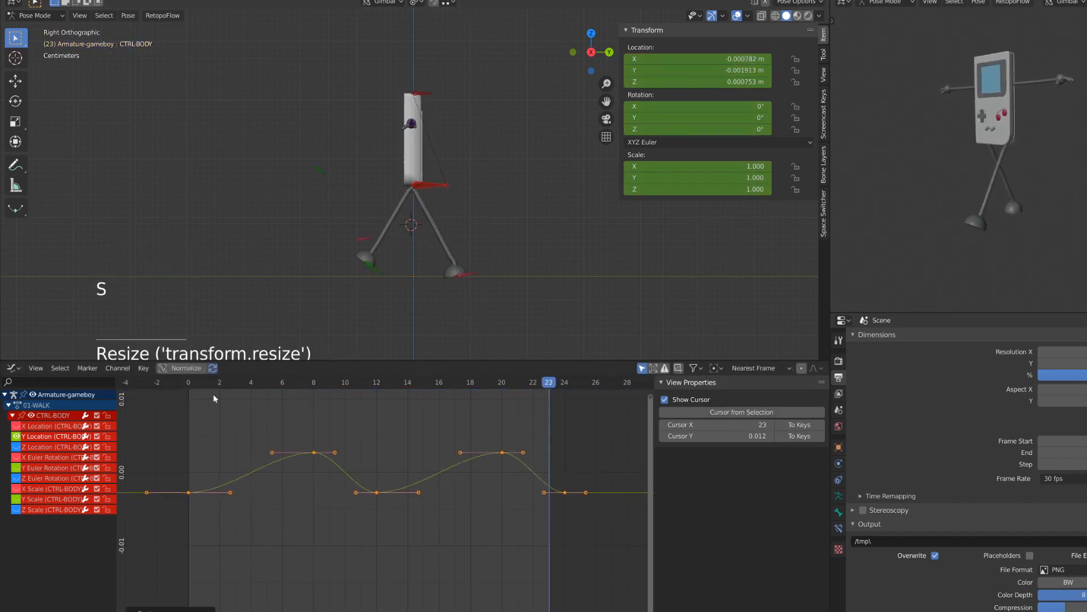
Scrub through the poses and shift the low frame 12 Y Location keyframe to frame 14.
left_click_drag(213, 393, 313, 435)
left_click_drag(281, 436, 340, 468)
left_click_drag(397, 477, 338, 497)
left_click_drag(322, 383, 398, 411)
key("g")
key("x")
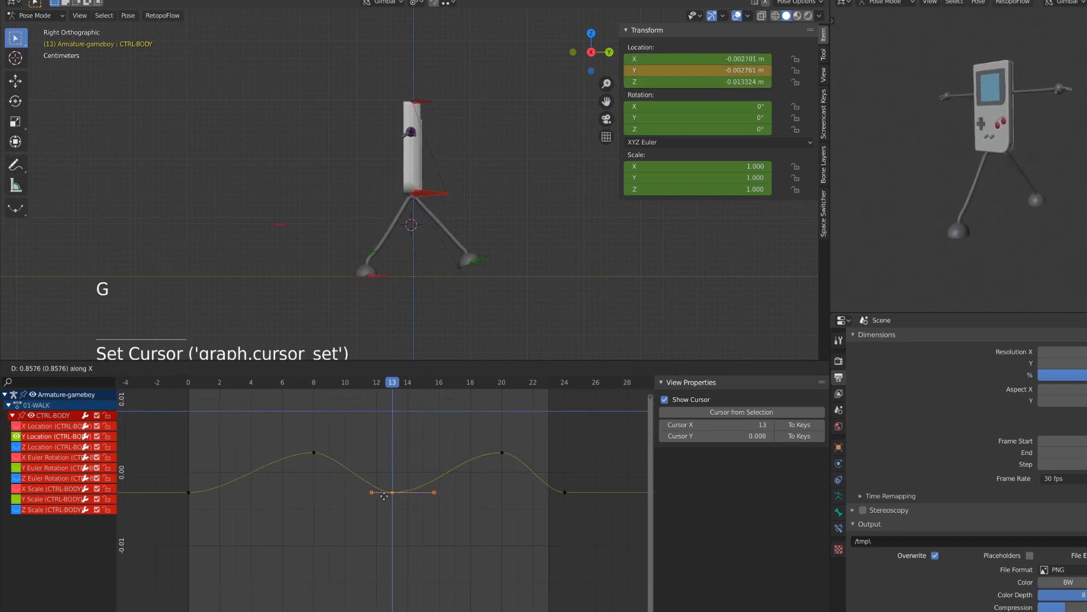
left_click(426, 448)
Duplicate the low frame 14 Y Location keyframe to frame 2.
left_click_drag(199, 480, 179, 505)
left_click_drag(432, 504, 397, 482)
key("shift+d")
key("x")
left_click(242, 527)
Raise the Y Location keyframes at frames 0 and 24 and rotate their handles downward, each about its own center.
left_click_drag(166, 469, 199, 505)
left_click(565, 492, "shift")
left_click(716, 368)
left_click(734, 404)
key("g")
key("r")
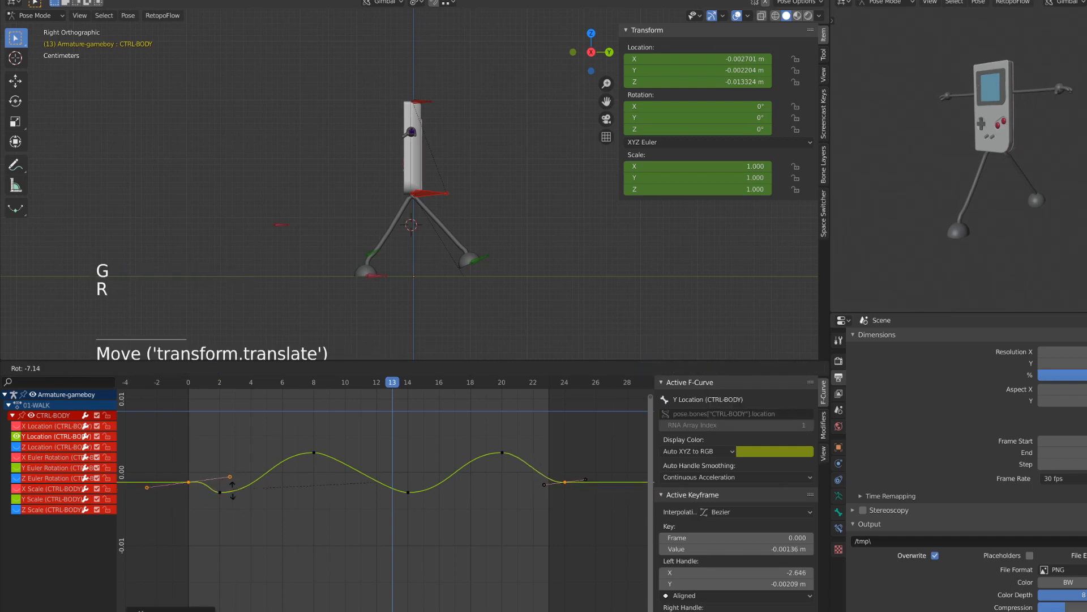
key("s")
key("g")
key("r")
key("g")
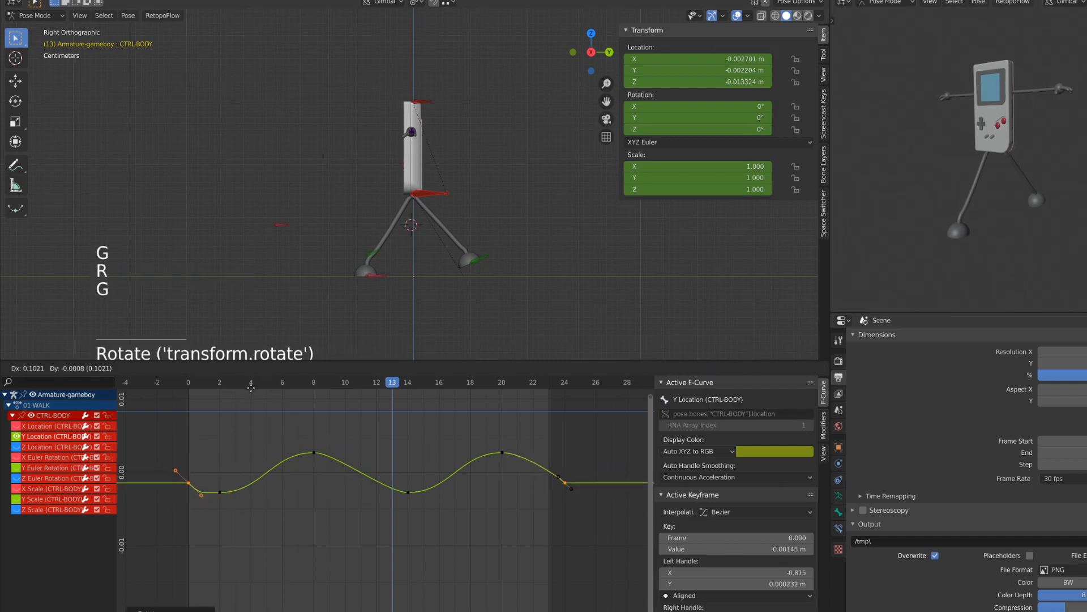
key("g")
Raise the frame 0 Y Location keyframe to about -0.0005 m, tilt its handles downward and shorten them.
left_click_drag(176, 426, 246, 512)
key("s")
key("g")
key("r")
key("g")
key("r")
key("g")
key("r")
left_click(218, 481)
key("s")
left_click(264, 519)
Change the handle type of the frame 14 Y Location keyframe and duplicate that keyframe onto frame 2.
left_click_drag(391, 470, 422, 549)
key("v")
left_click(421, 550)
key("shift+d")
key("x")
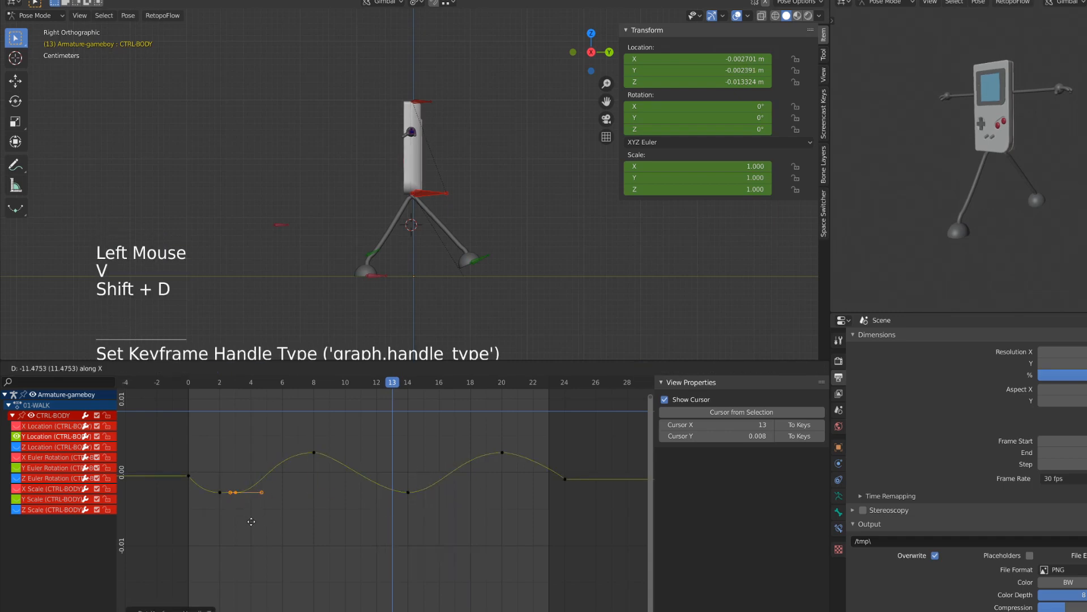
left_click(227, 518)
Duplicate the reshaped frame 0 Y Location keyframe onto frame 24.
left_click_drag(169, 457, 207, 503)
key("shift+d")
key("x")
left_click(577, 522)
Scale and rotate the handles of the Y Location keyframes at frames 0 and 24, and lower both keyframes to about -0.00086 m.
left_click(189, 477, "shift")
key("s")
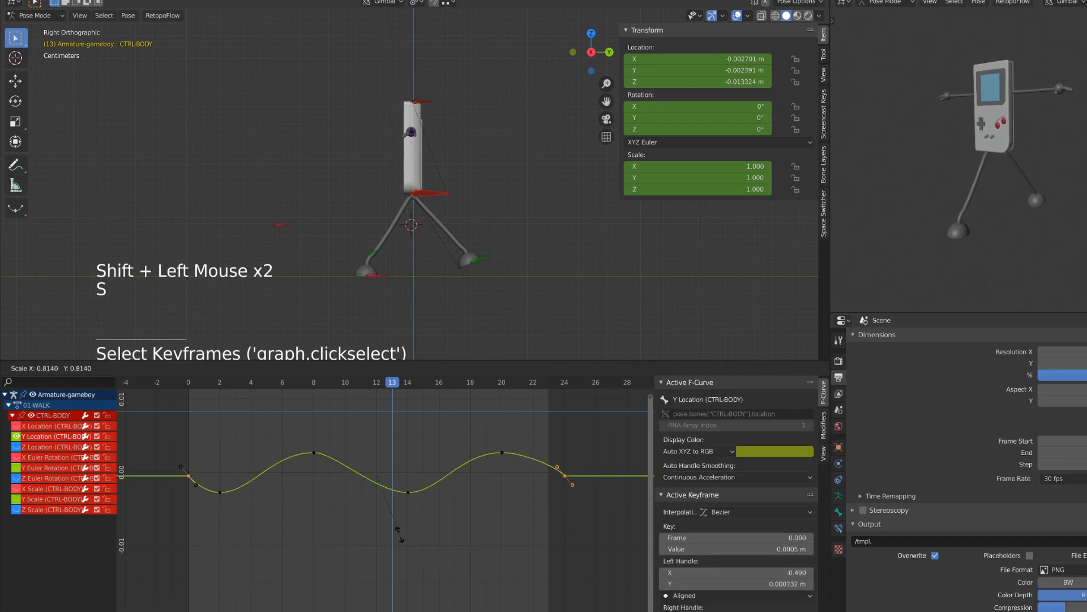
left_click(420, 507)
key("r")
left_click(487, 412)
key("g")
left_click(480, 417)
Play the walk cycle while turning to the front view, and stop at frame 14.
key("space")
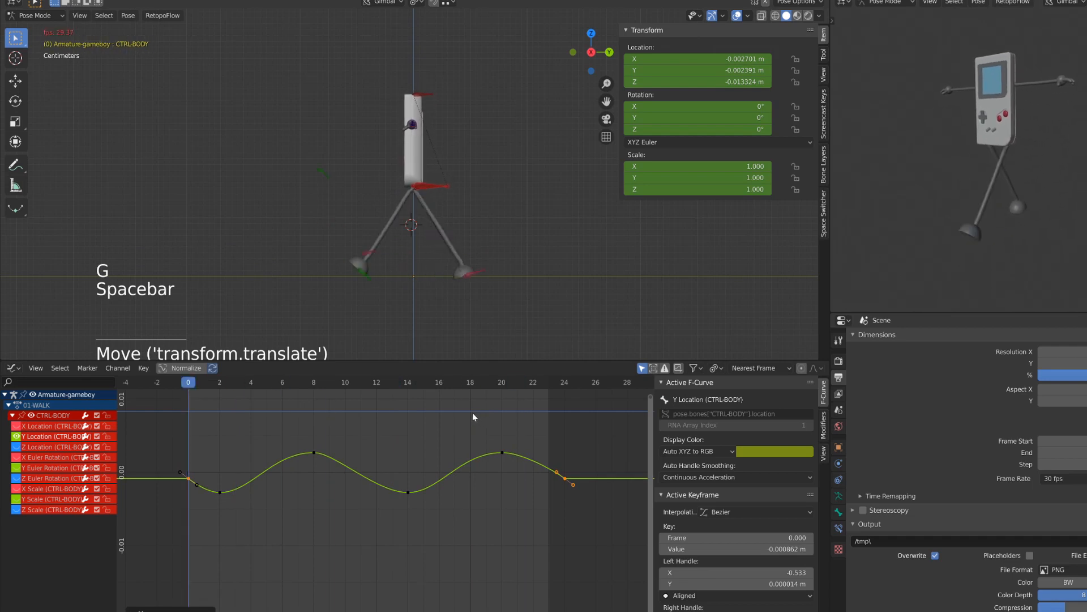
middle_click_drag(441, 266, 452, 249)
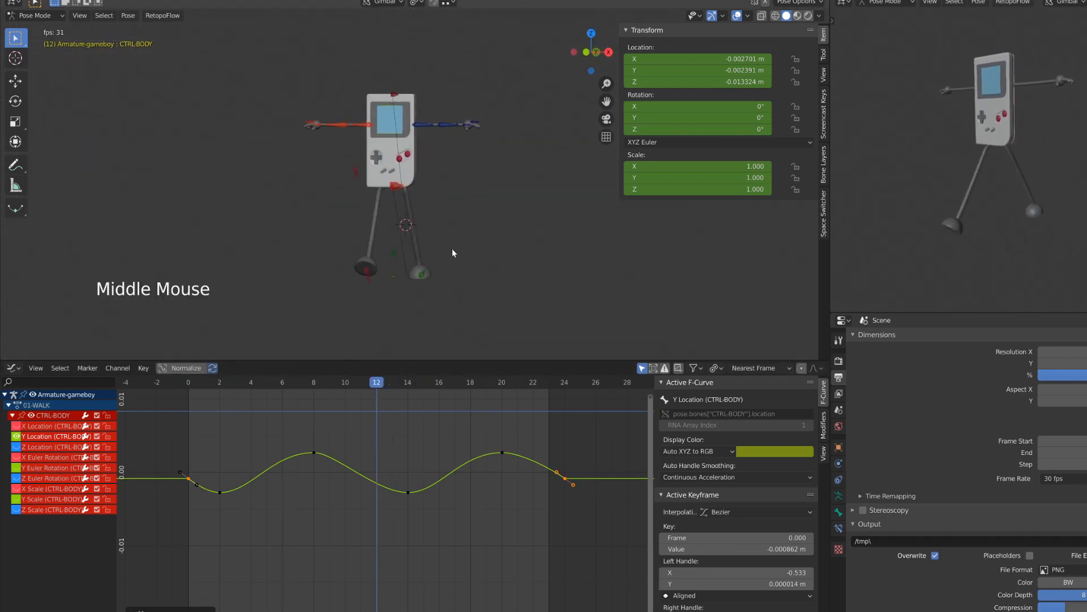
key("KP_1")
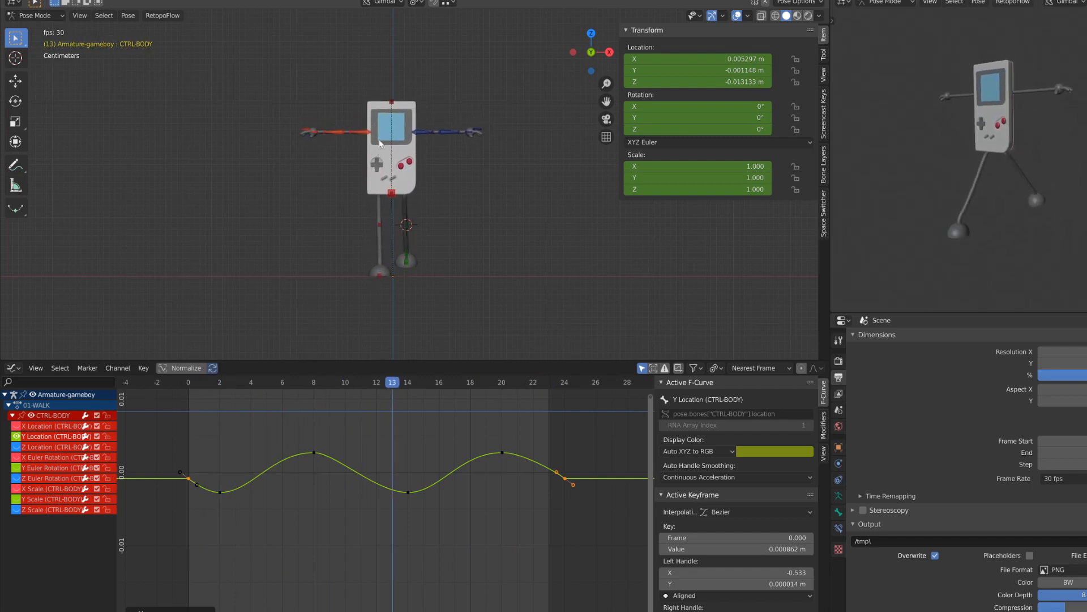
key("space")
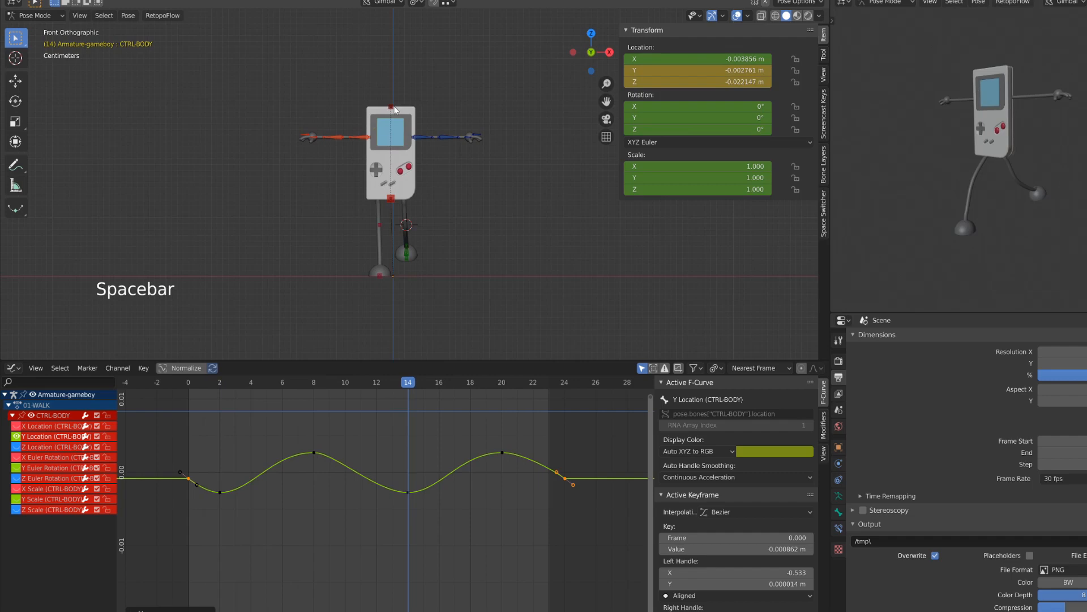
Make all CTRL-BODY curves visible again and select its X, Y and Z Location channels.
left_click(394, 107)
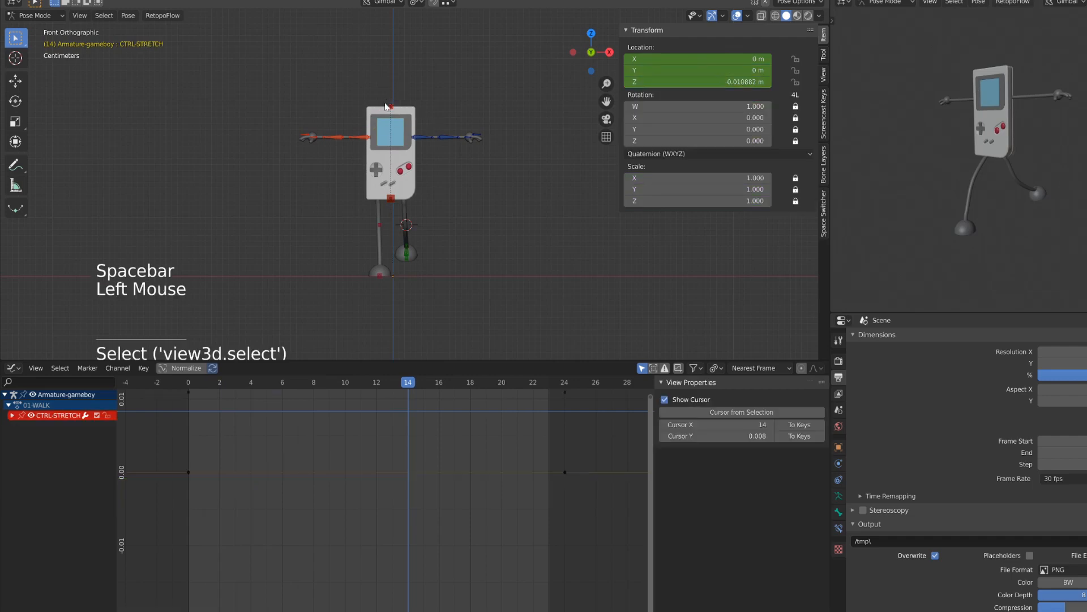
scroll(382, 141, "up", 2)
left_click(383, 210)
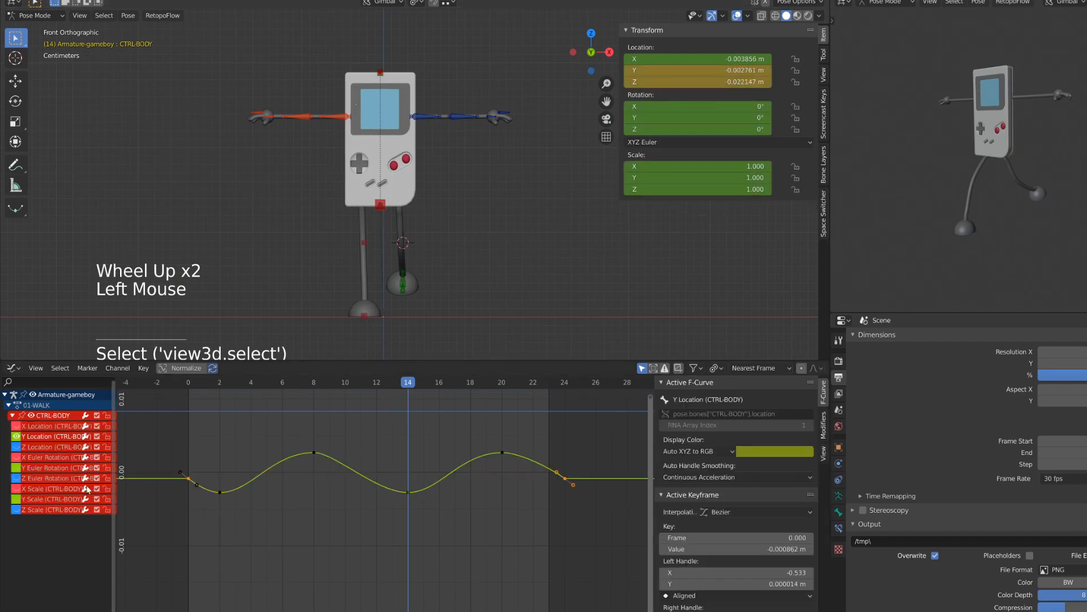
left_click_drag(16, 429, 18, 501)
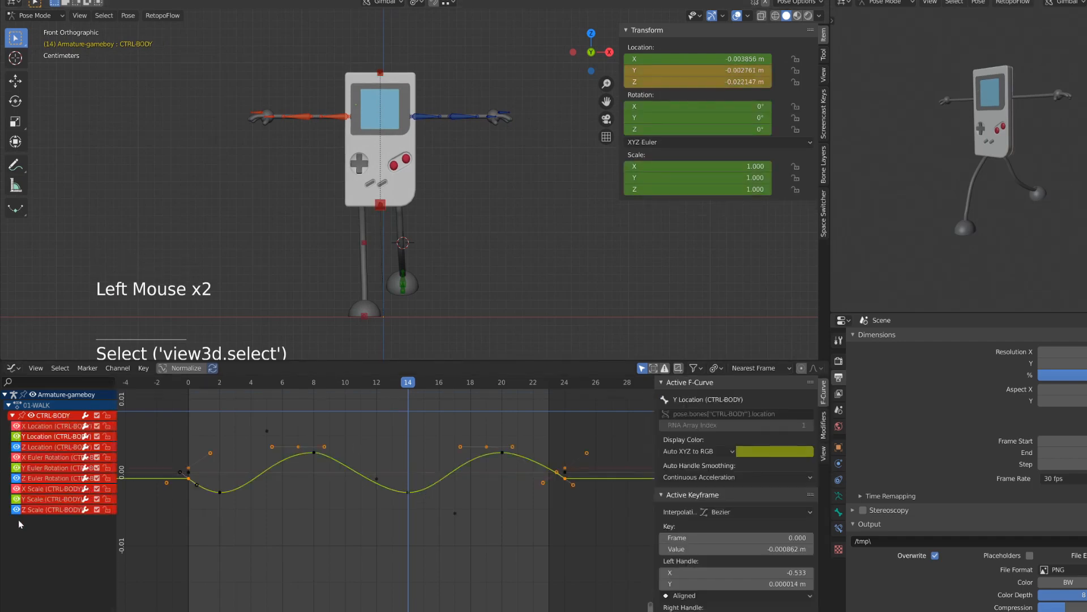
left_click(28, 447)
left_click(45, 436, "shift")
left_click(44, 426, "shift")
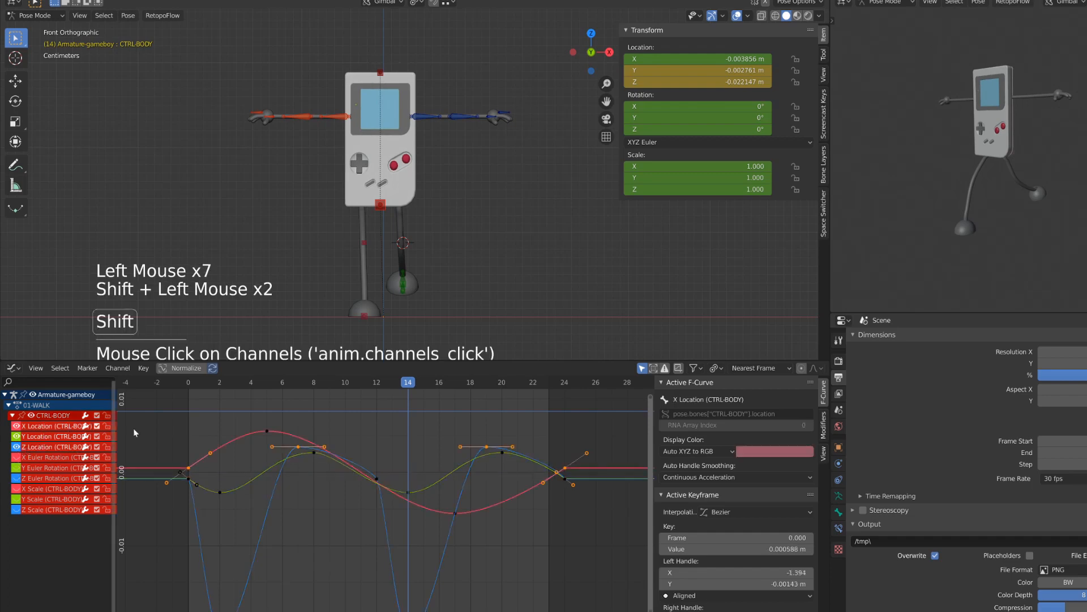
Copy all keyframes of the CTRL-BODY Location curves, with the playhead set to frame 0.
scroll(461, 465, "down", 4)
middle_click_drag(461, 465, 420, 471, "ctrl")
key("a")
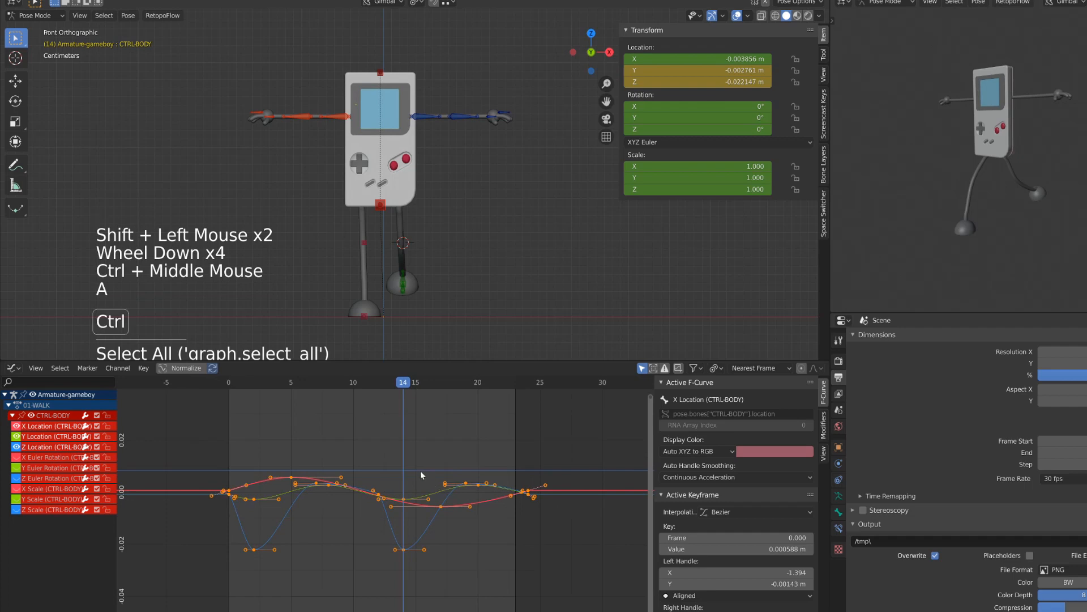
key("ctrl+c")
left_click(228, 382)
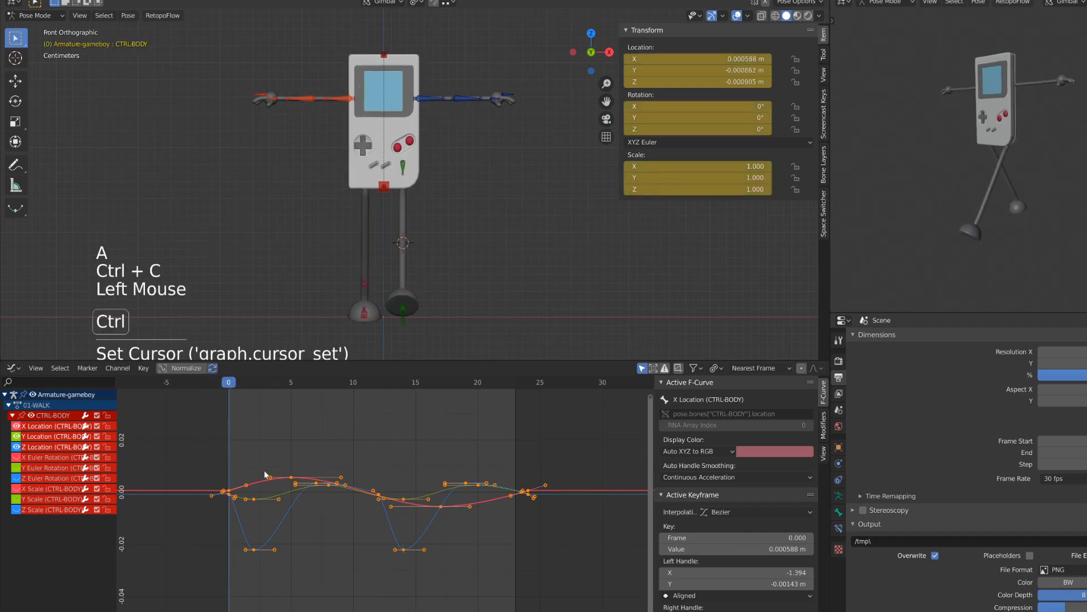
key("ctrl+c")
key("ctrl+c")
key("ctrl+c")
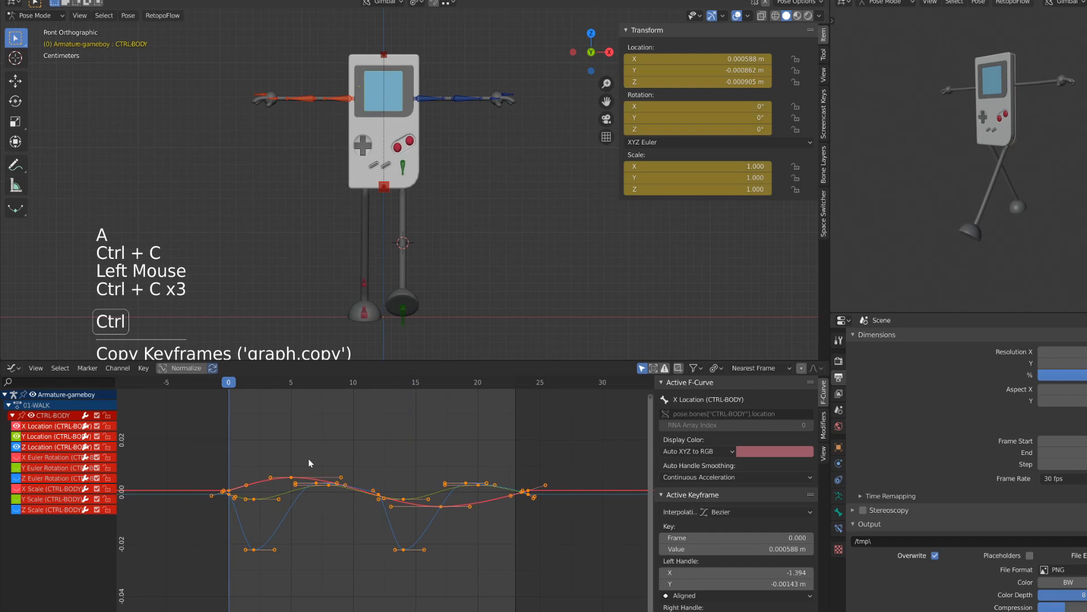
Paste the copied Location keyframes onto the CTRL-STRETCH control at frame 0.
left_click(385, 57)
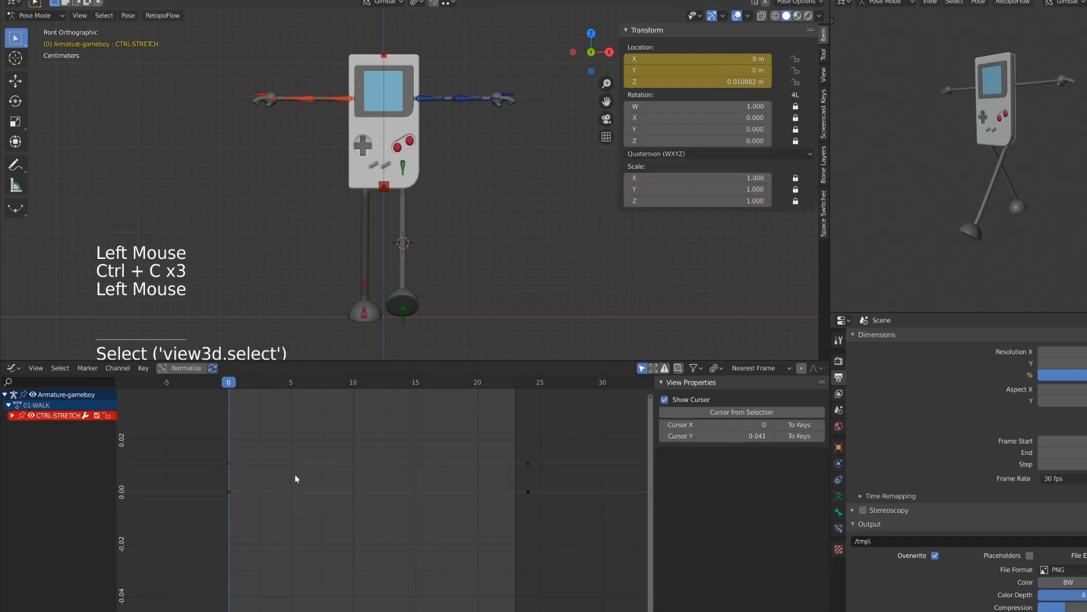
key("a")
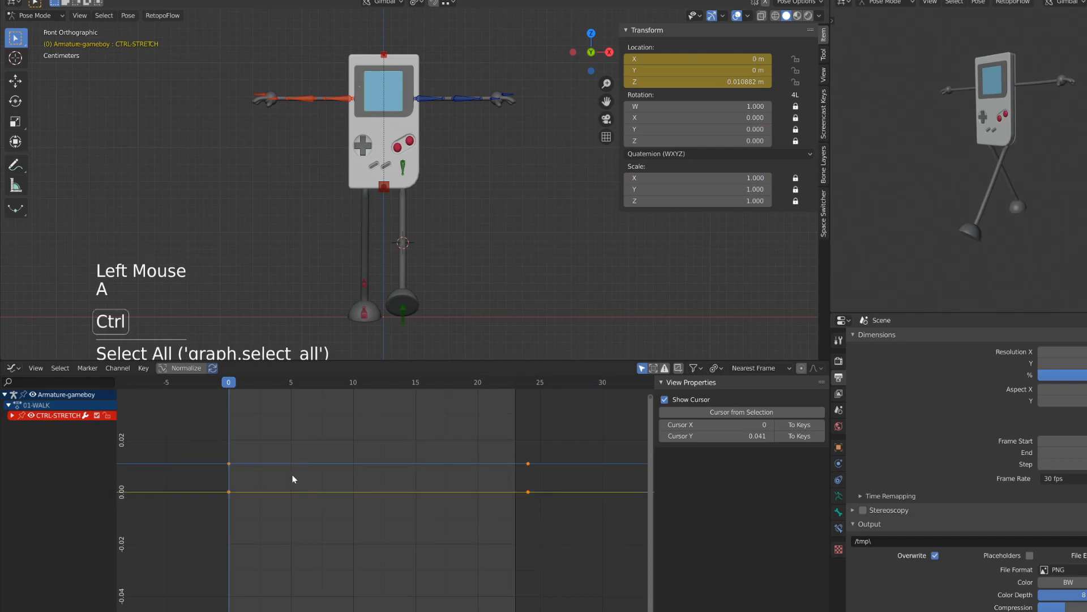
key("ctrl+v")
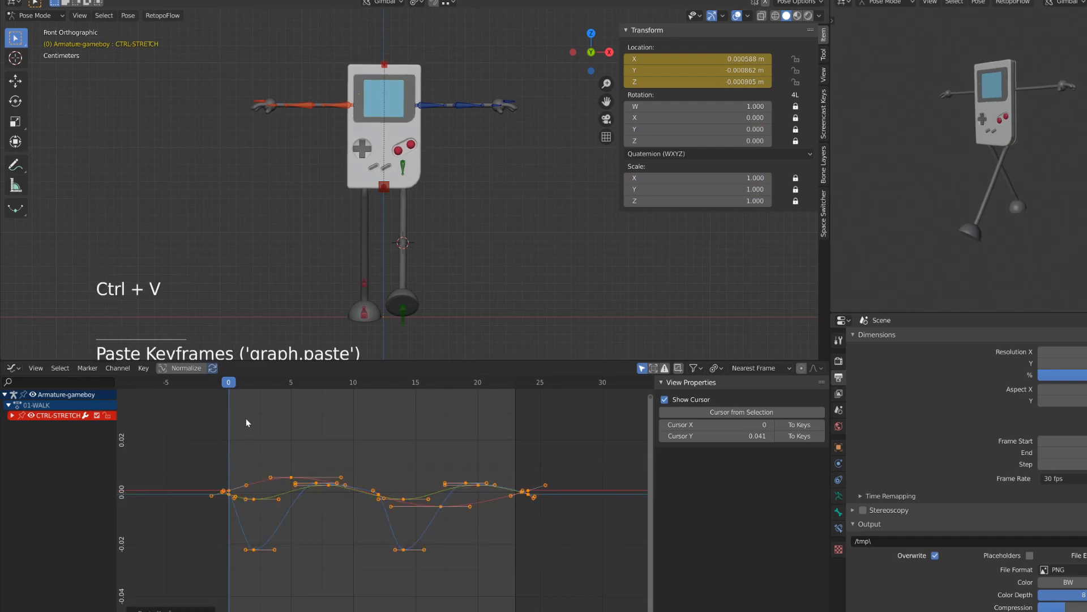
Scrub the first frames, return to frame 0, and duplicate all CTRL-STRETCH keyframes 24 frames earlier.
left_click_drag(233, 382, 243, 446)
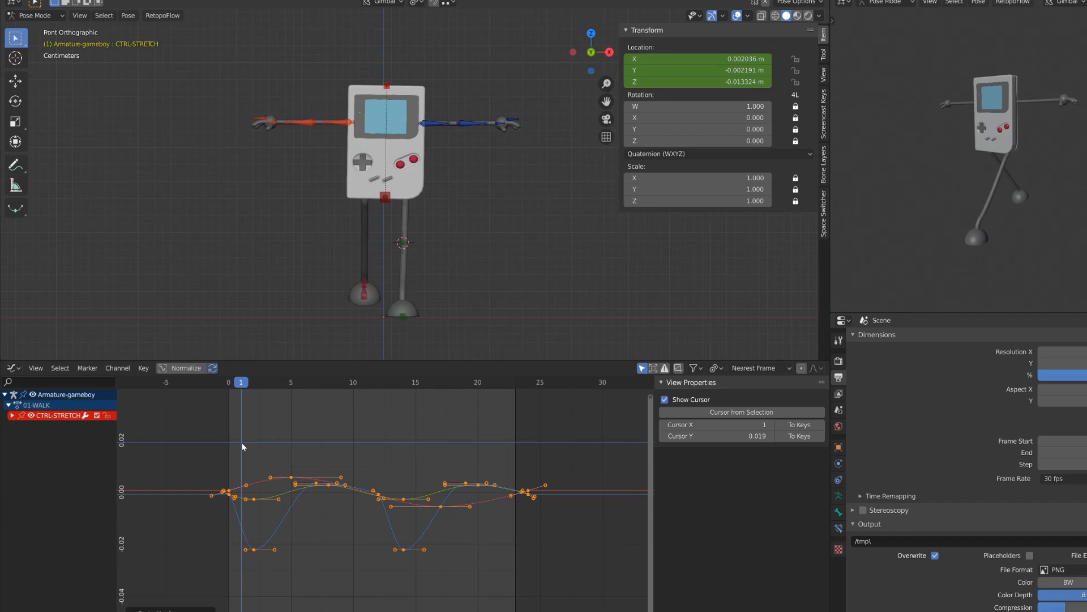
left_click_drag(241, 446, 230, 442)
middle_click_drag(217, 512, 197, 508, "shift")
key("shift+d")
key("x")
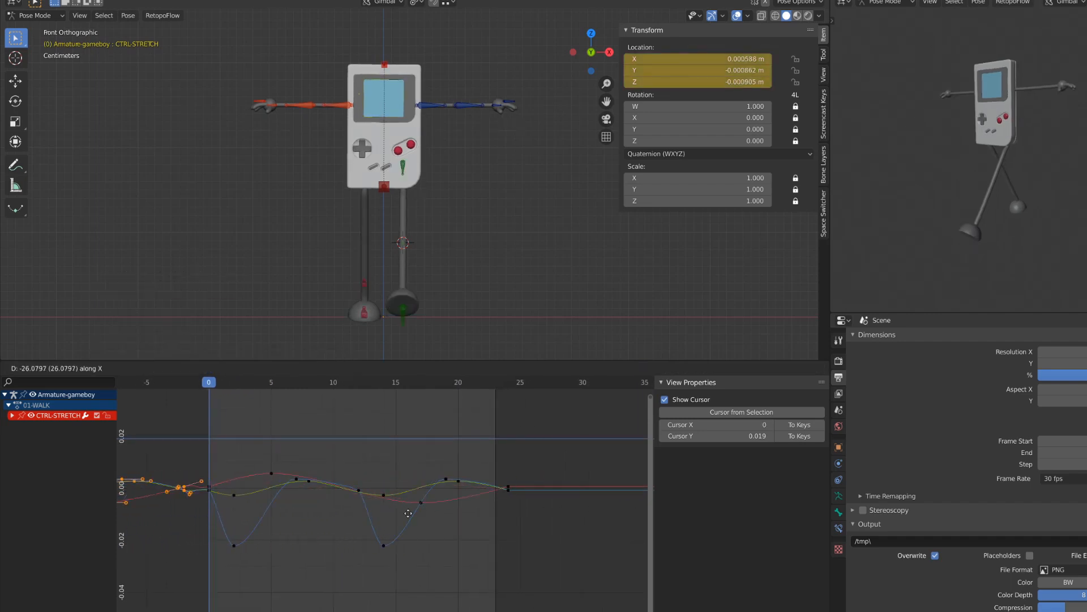
left_click(434, 517)
scroll(276, 487, "down", 3)
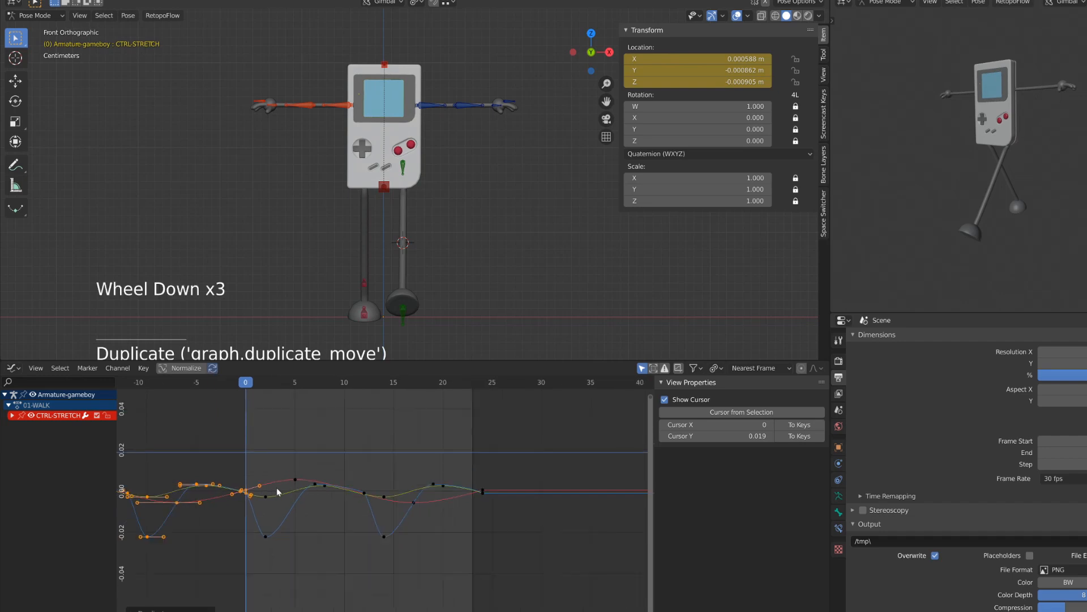
Shift all CTRL-STRETCH keyframes later by two frames in total, one frame at a time, and check the playback from an angled view.
key("a")
key("g")
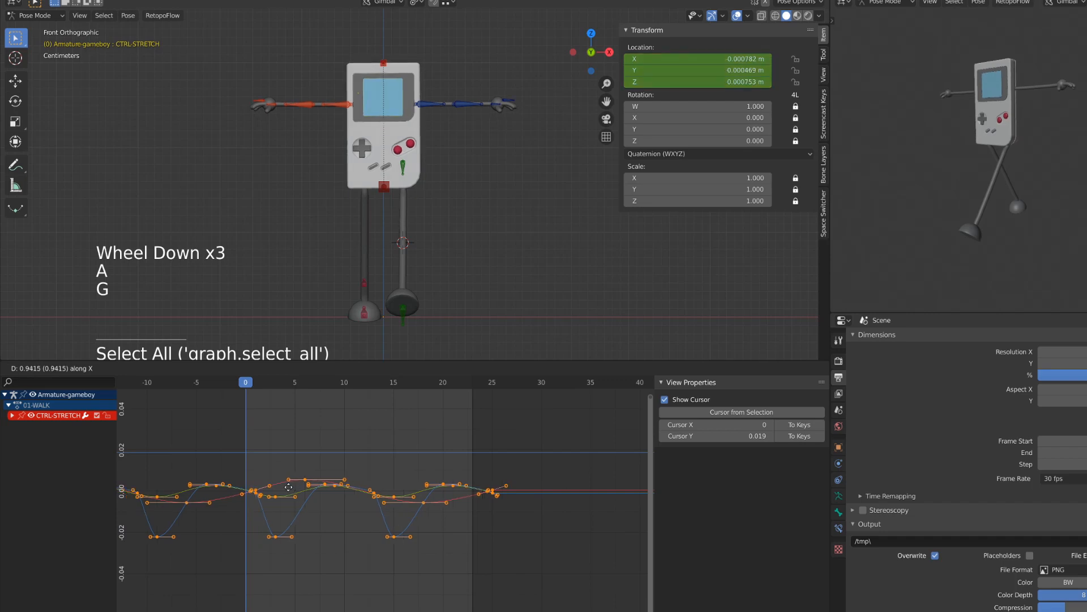
left_click(289, 487)
key("space")
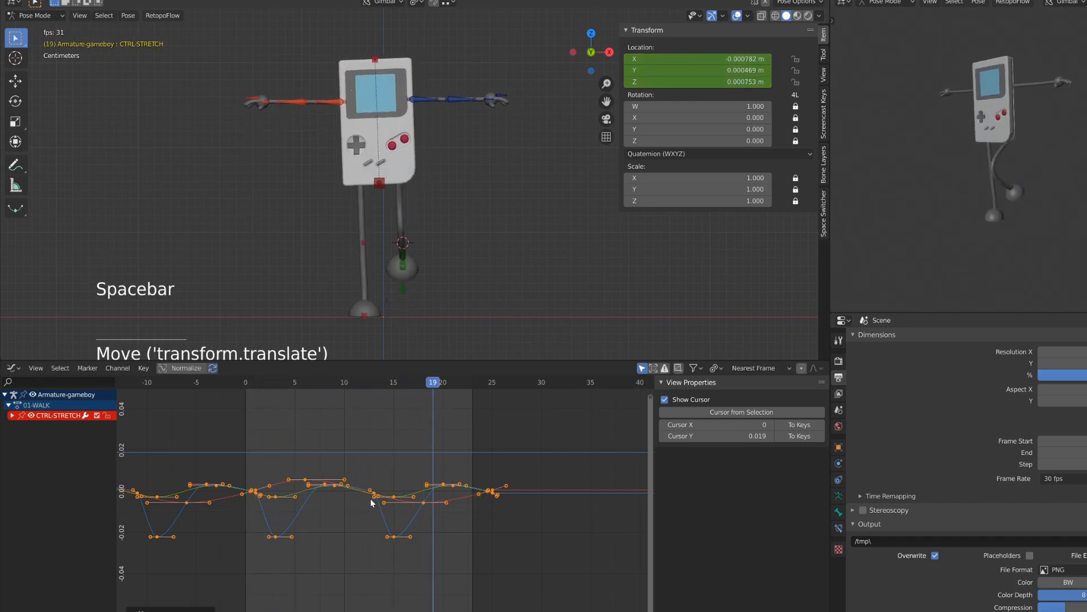
key("g")
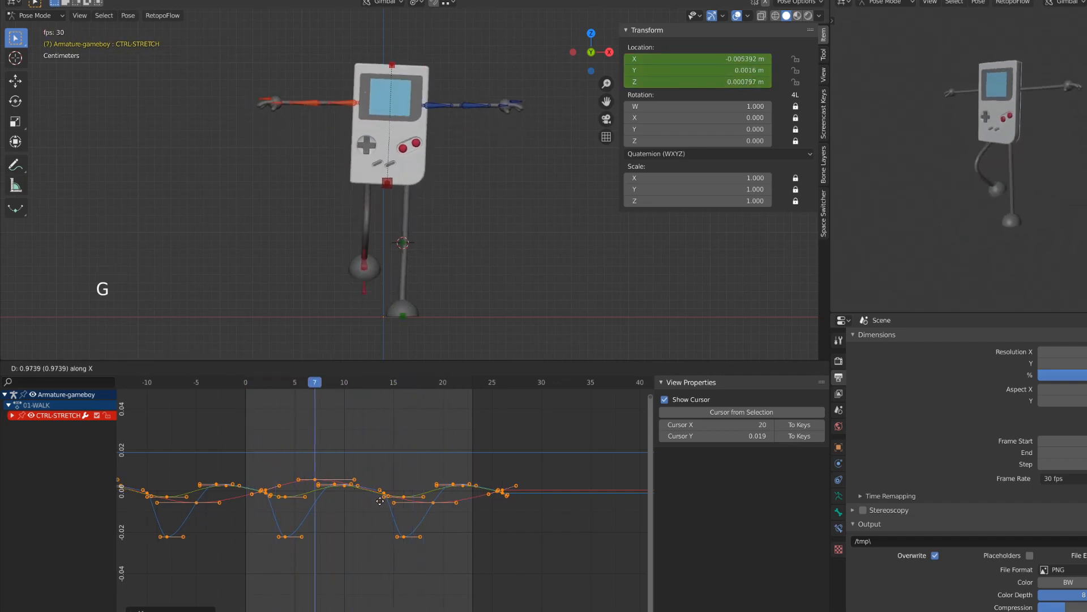
left_click(380, 500)
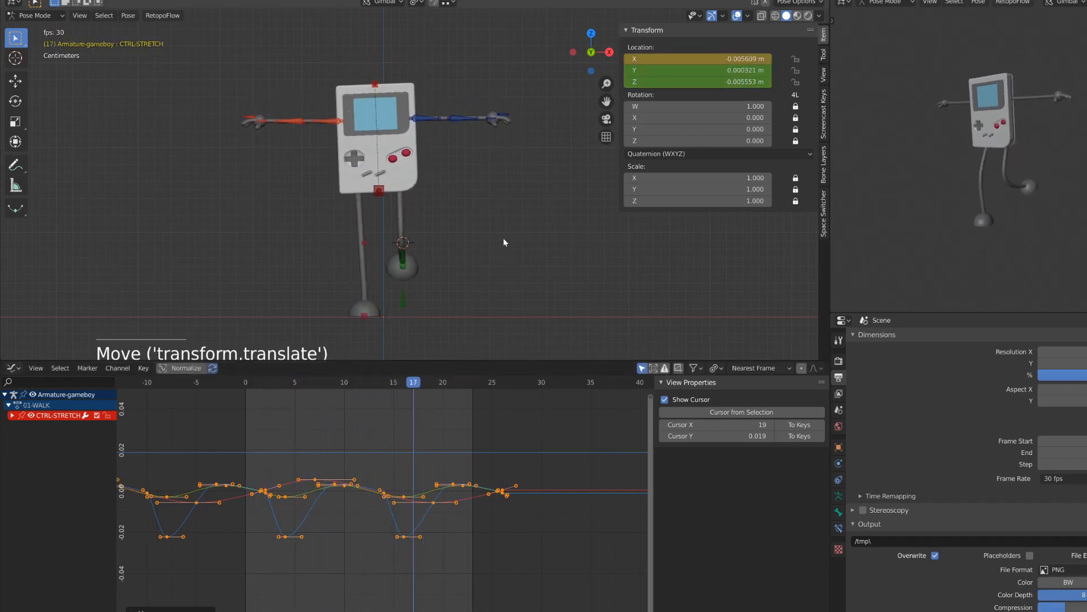
scroll(509, 226, "down", 2)
middle_click_drag(537, 181, 511, 196, "alt")
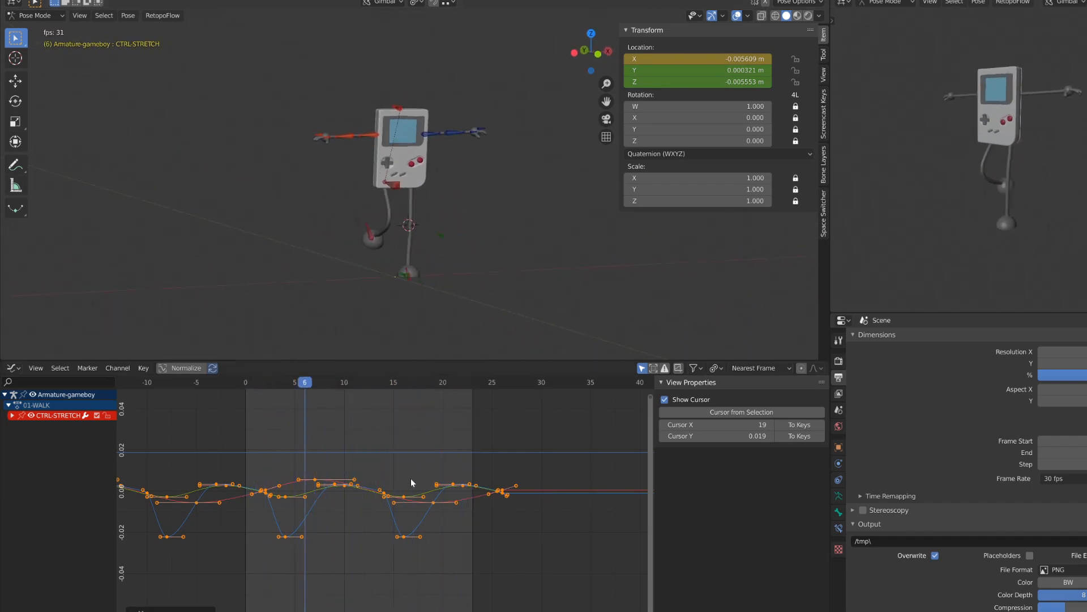
Scale all keyframes of the CTRL-STRETCH Z Location curve vertically around the bounding box center until its peaks reach about 0.0068 m.
scroll(403, 545, "up", 1)
key("a")
key("a")
key("a")
key("l")
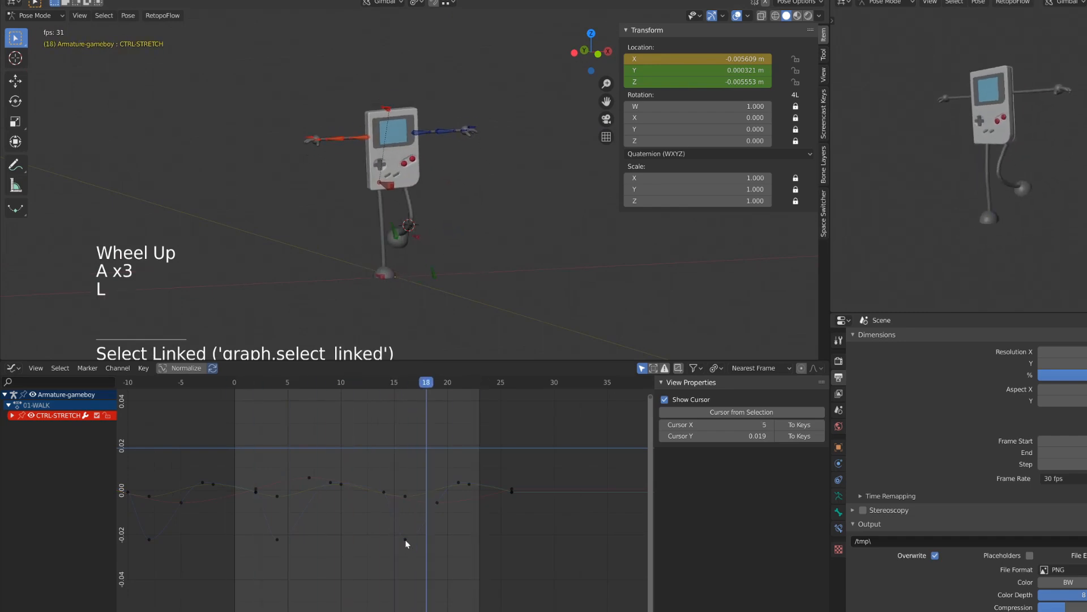
left_click(405, 539)
key("l")
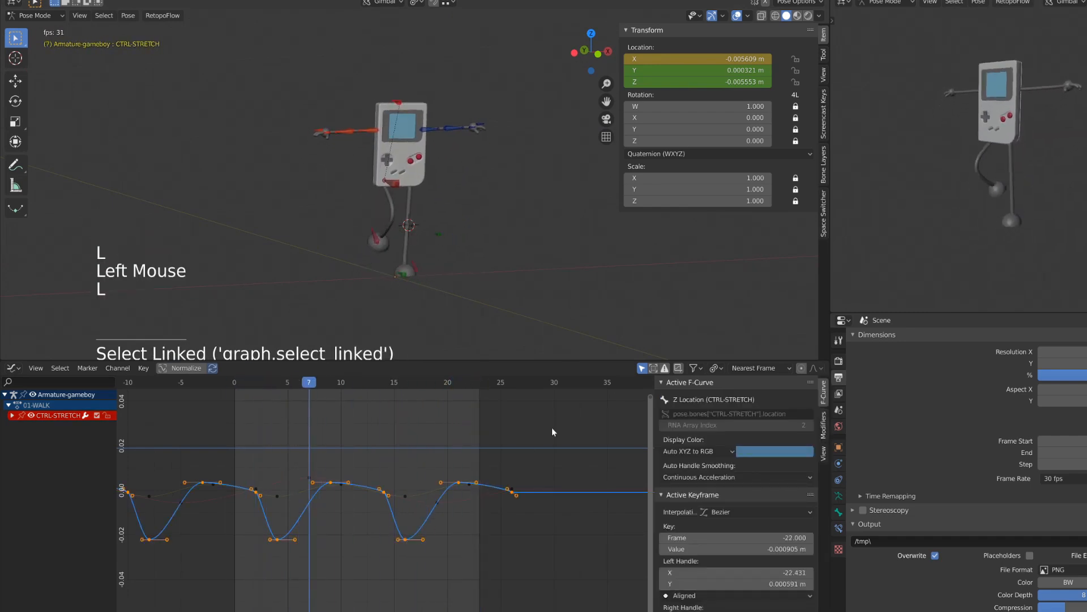
key("space")
left_click(714, 369)
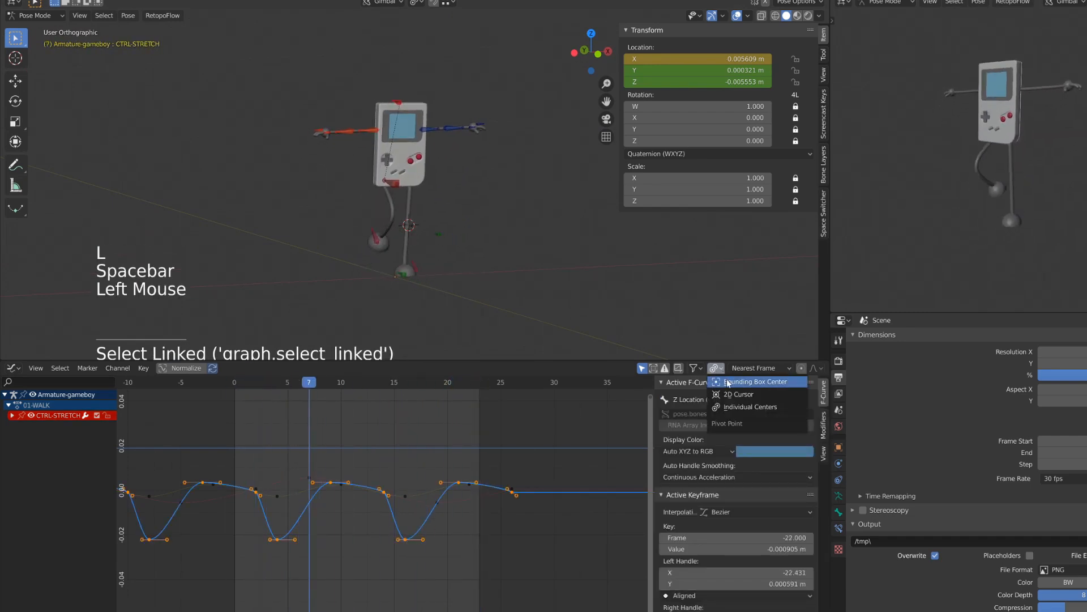
scroll(316, 507, "up", 1)
middle_click_drag(316, 507, 443, 495, "shift")
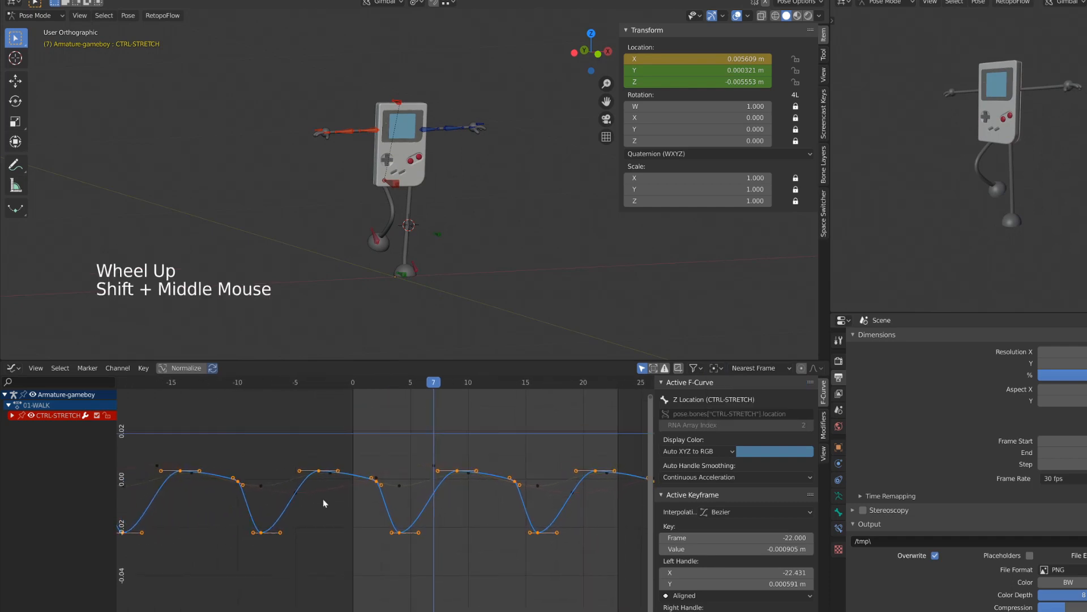
scroll(225, 420, "up", 1)
key("s")
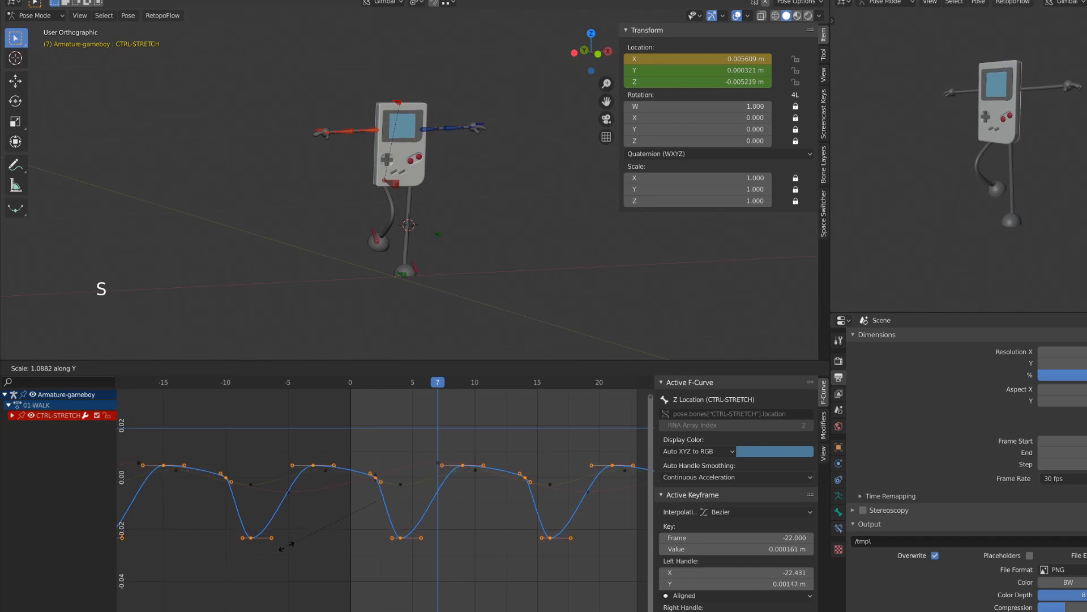
Play the walk cycle while orbiting closer to the character, and stop at frame 21.
key("space")
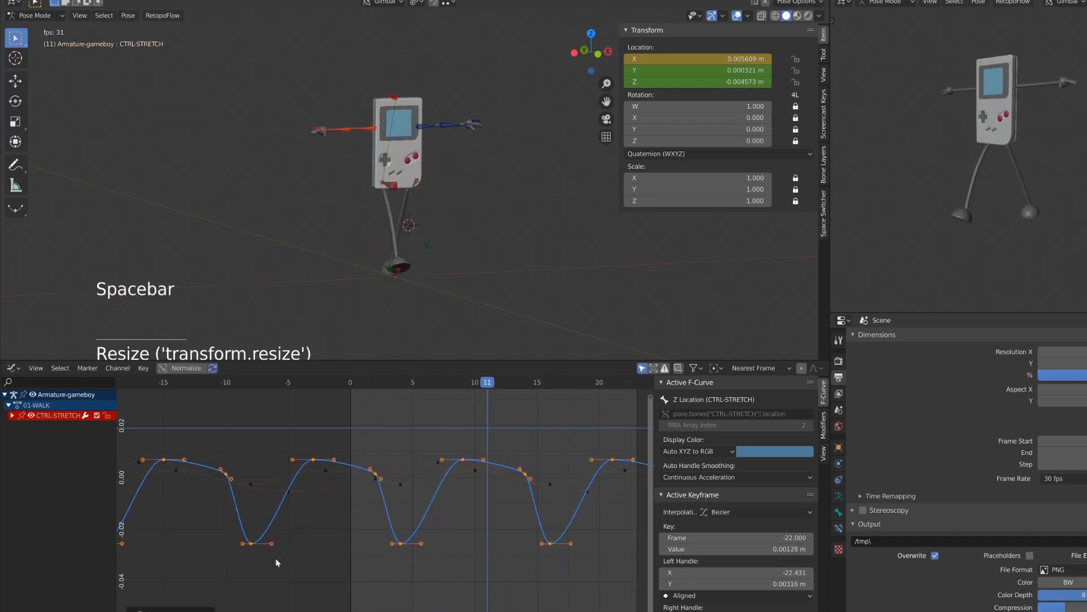
middle_click_drag(580, 180, 521, 193)
scroll(501, 176, "up", 2)
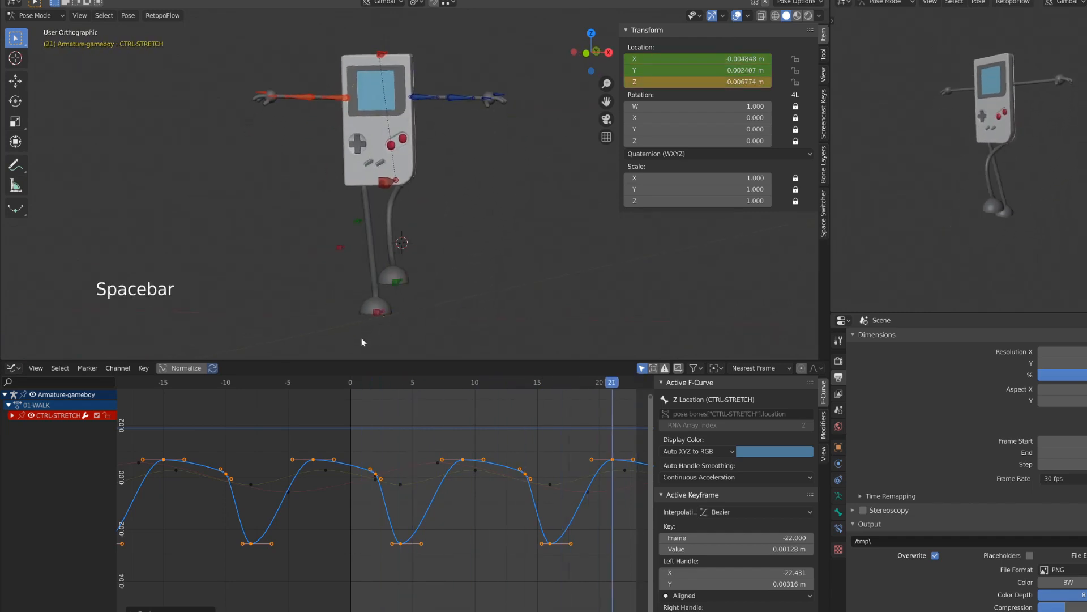
Insert keyframes at frame 0 on only the selected CTRL-STRETCH channels.
left_click(352, 382)
key("i")
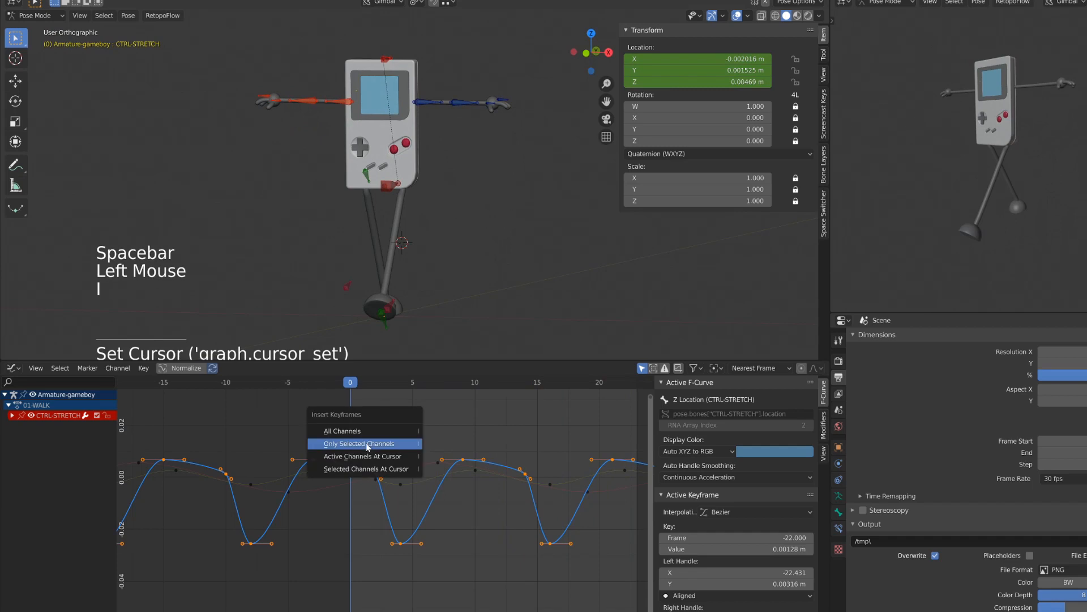
left_click(367, 444)
Change the handle type of the frame 0 CTRL-STRETCH keyframes and duplicate those keyframes onto frame 24.
left_click(348, 447)
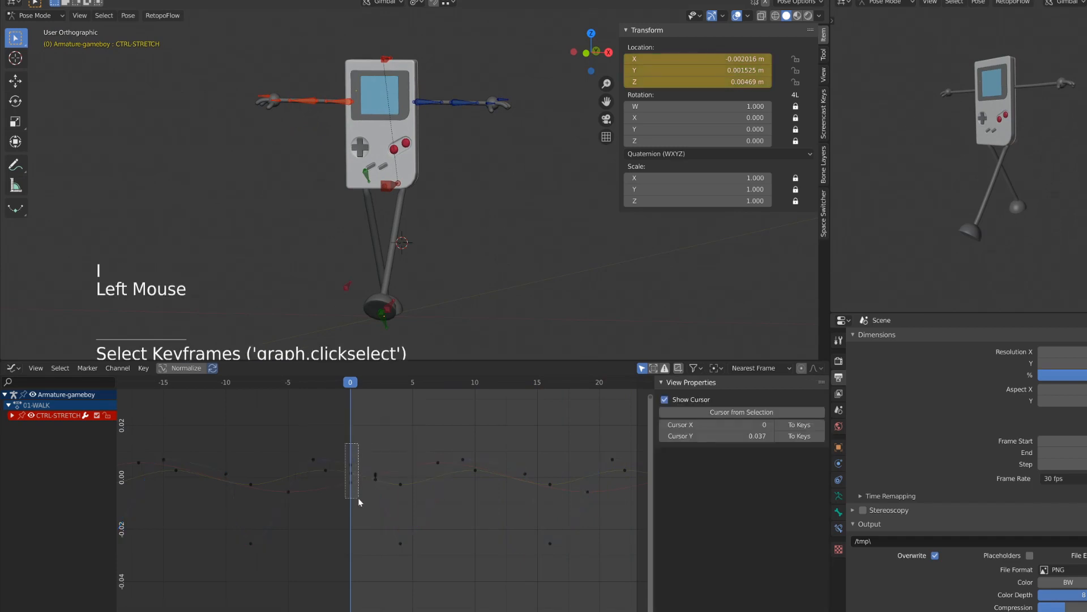
key("v")
left_click(353, 448)
scroll(355, 446, "down", 2)
middle_click_drag(355, 446, 310, 473, "shift")
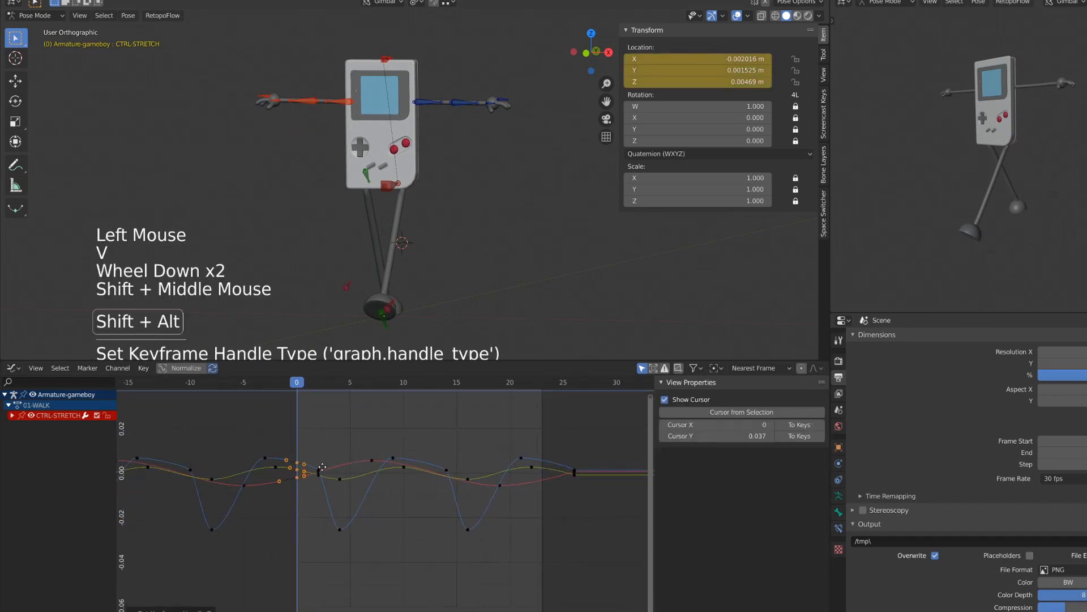
key("shift+d")
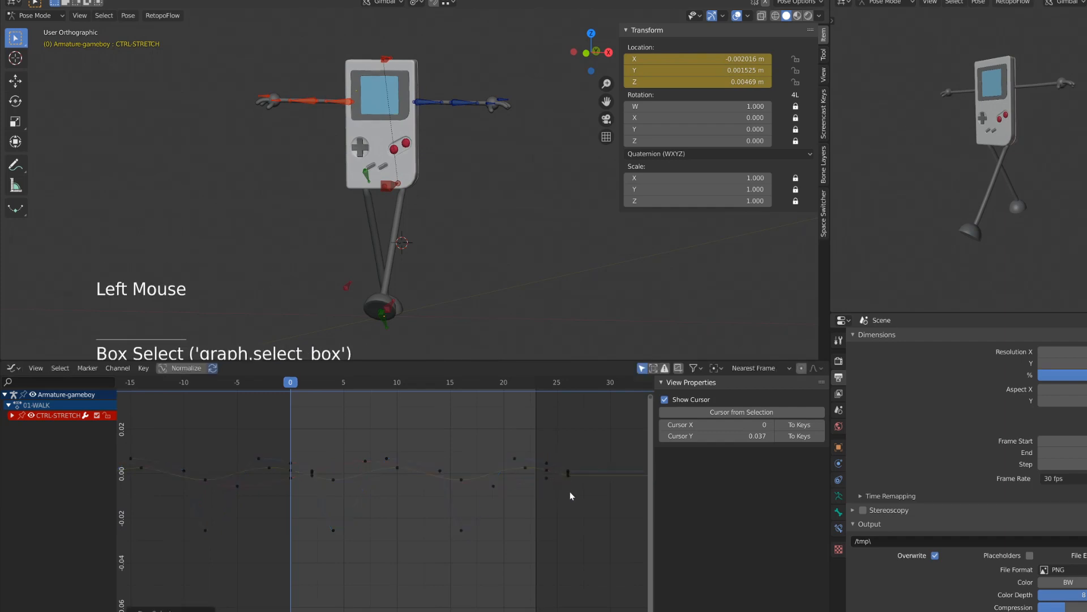
Delete the CTRL-STRETCH keyframes after frame 24 and before frame 0, and play the walk cycle.
key("x")
scroll(248, 455, "down", 9)
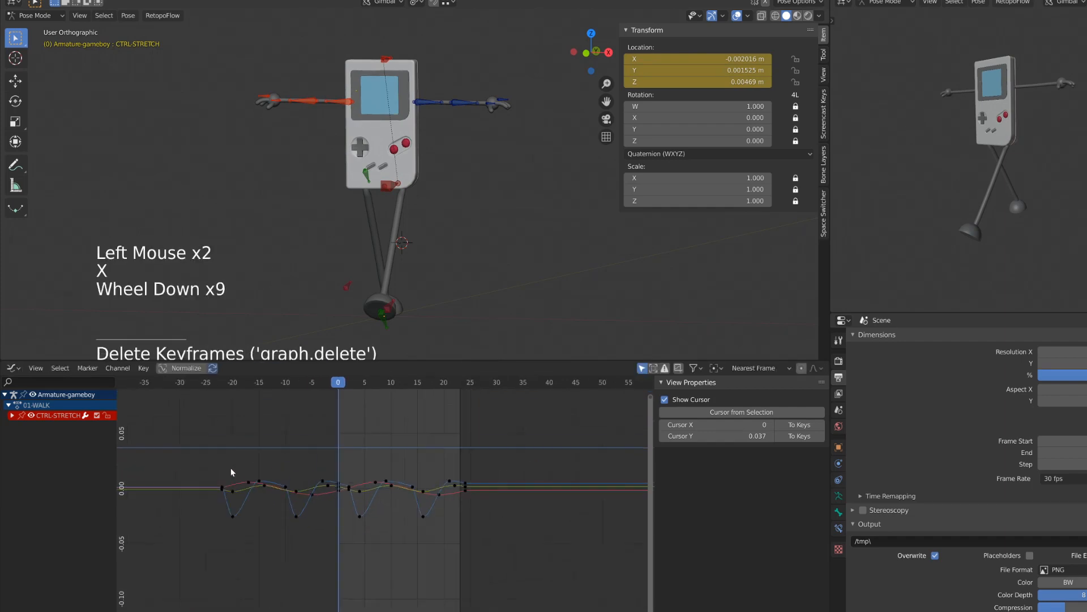
left_click(246, 516)
left_click_drag(328, 553, 329, 553)
key("x")
left_click(330, 554)
scroll(337, 514, "up", 4)
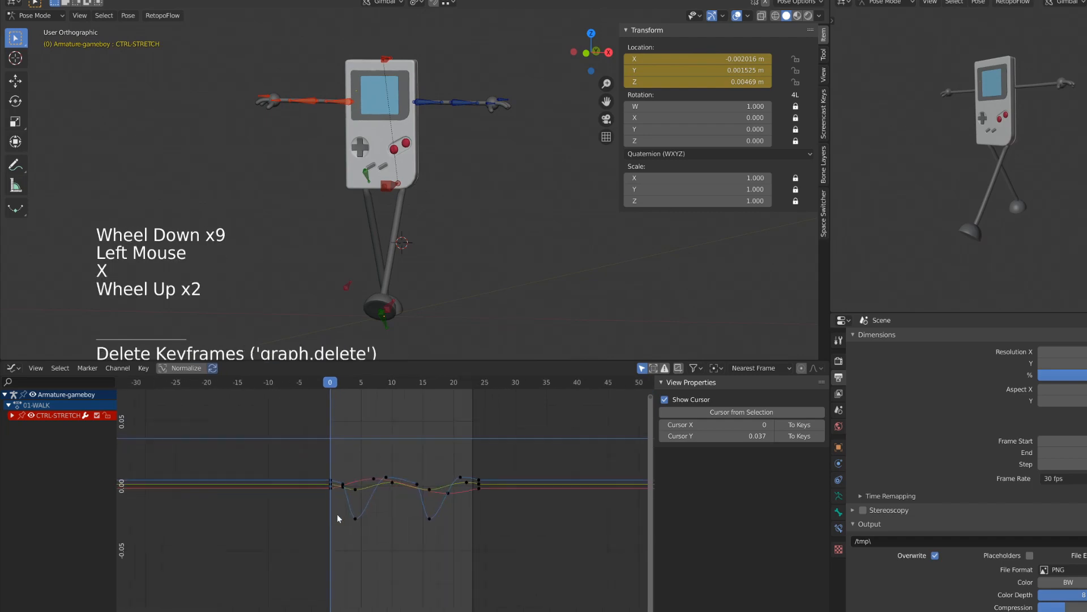
key("space")
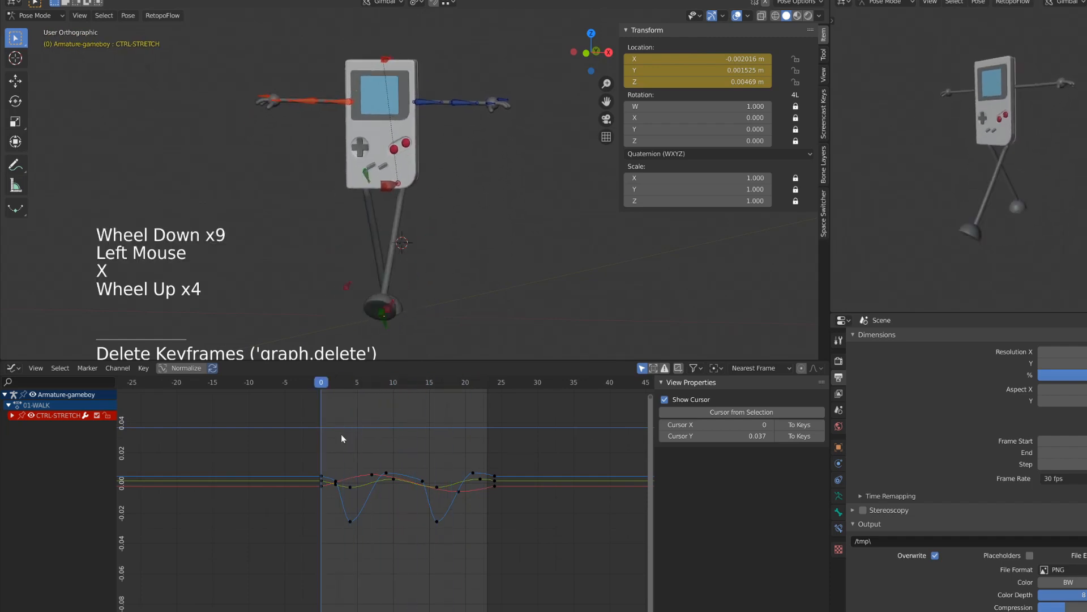
key("space")
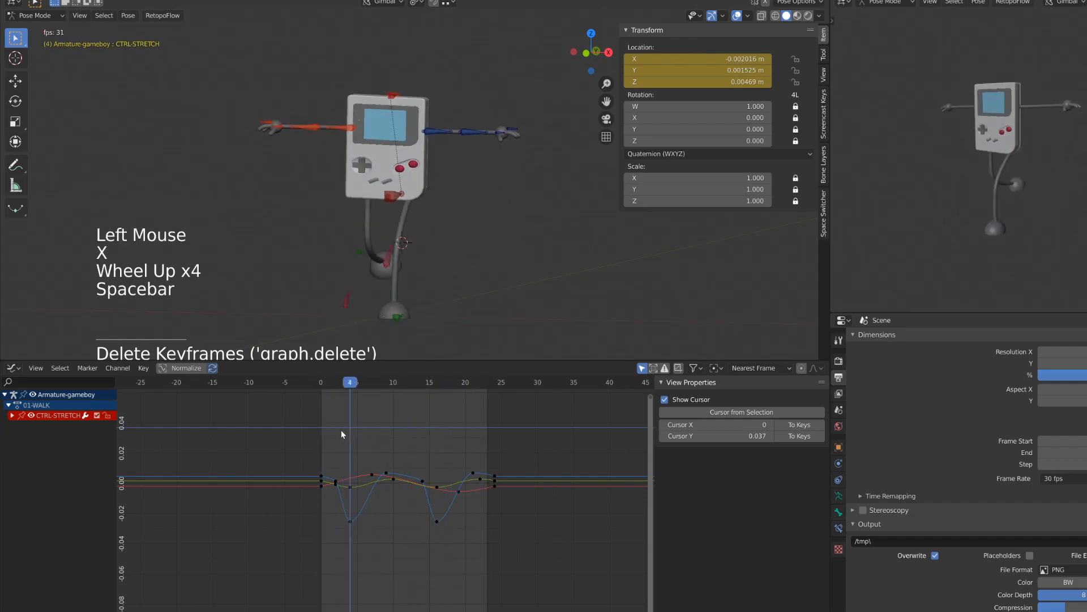